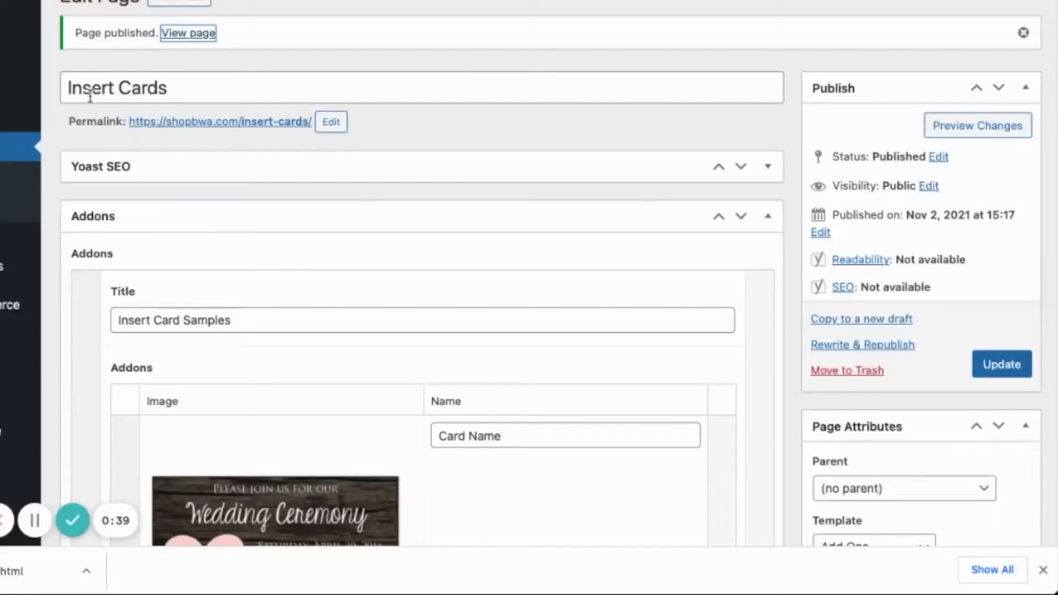
Scroll down the live Insert Cards page to its Insert Card Samples grid
scroll(758, 279, "down", 3)
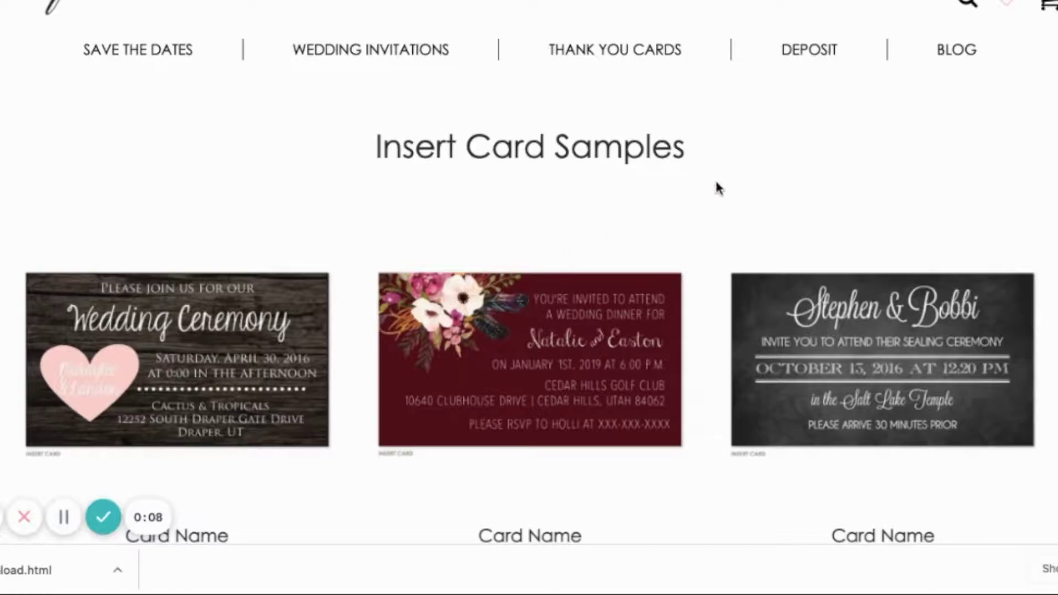
Scroll past the Insert Card Samples and follow the Get Started link to the invitation pricing section
scroll(567, 145, "down", 1)
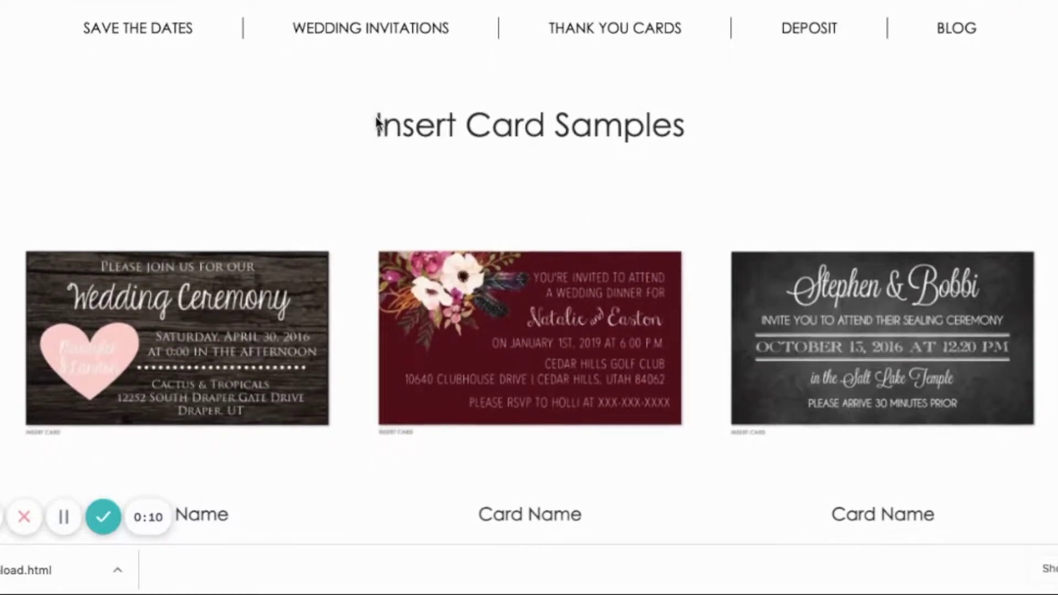
scroll(374, 121, "down", 1)
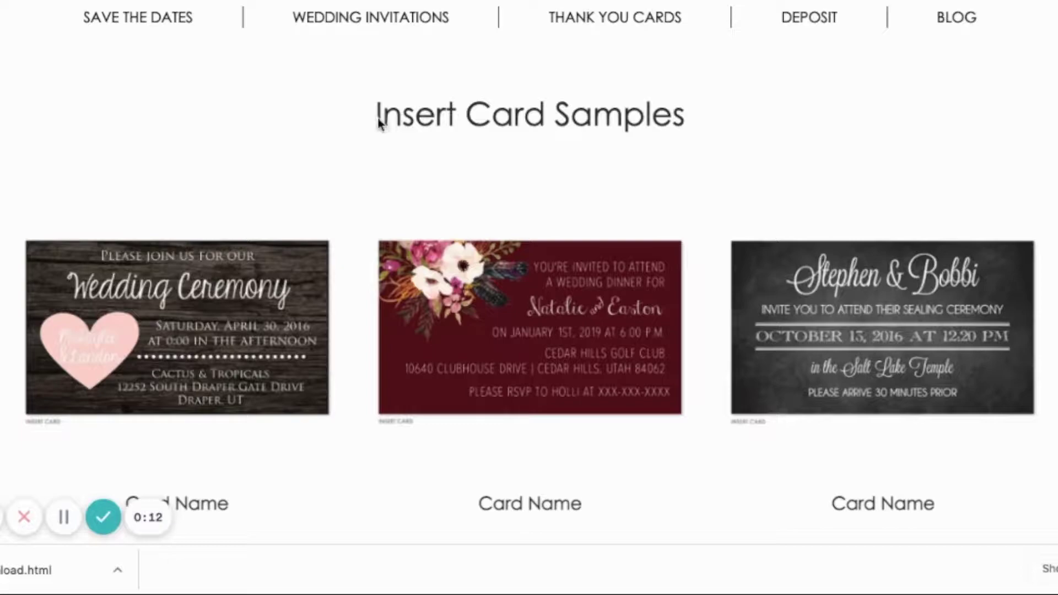
scroll(621, 127, "down", 5)
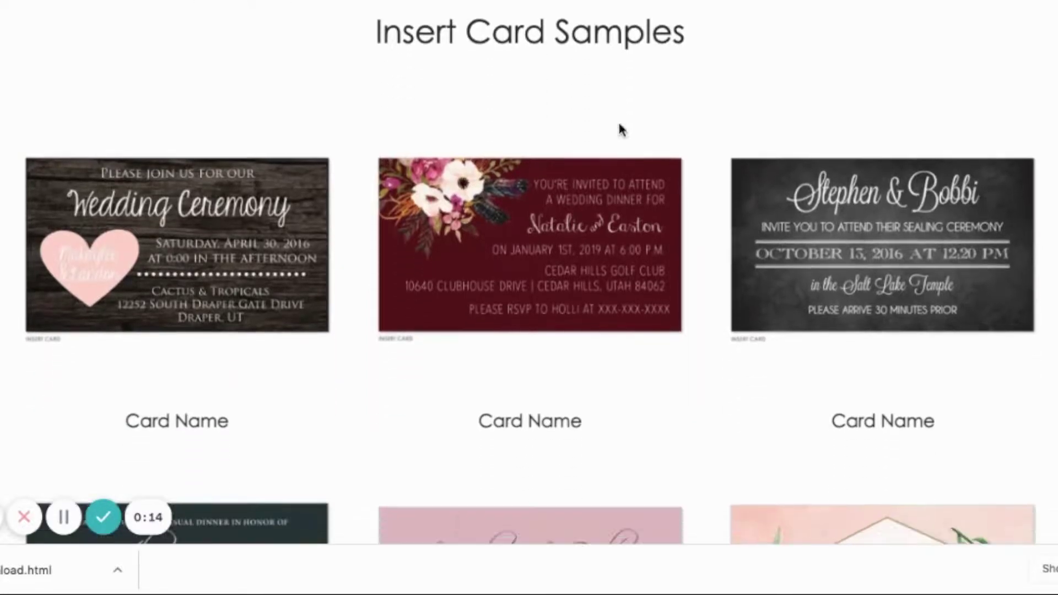
scroll(241, 94, "down", 2)
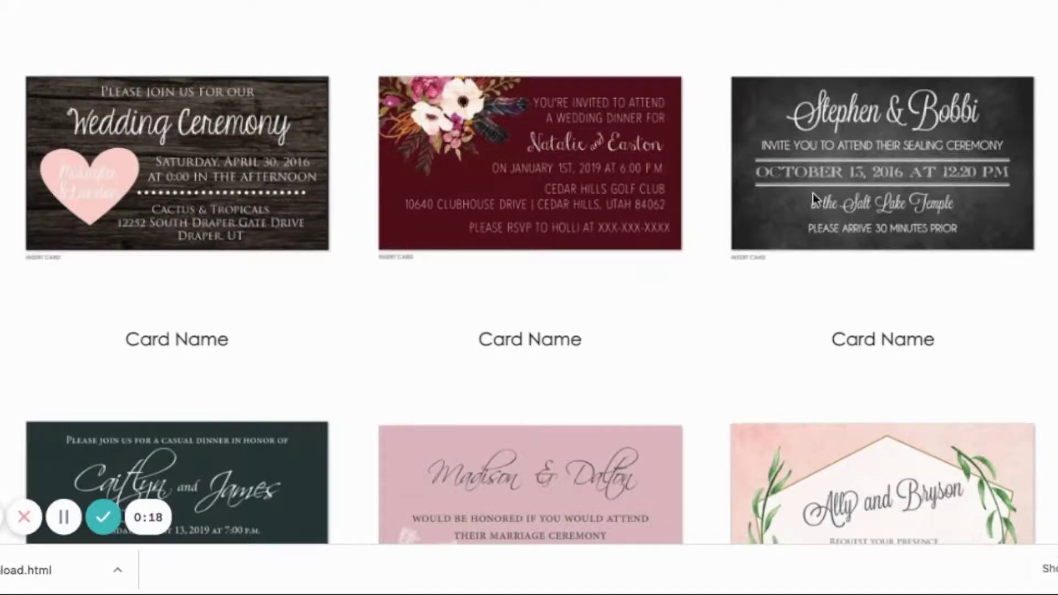
scroll(812, 193, "down", 12)
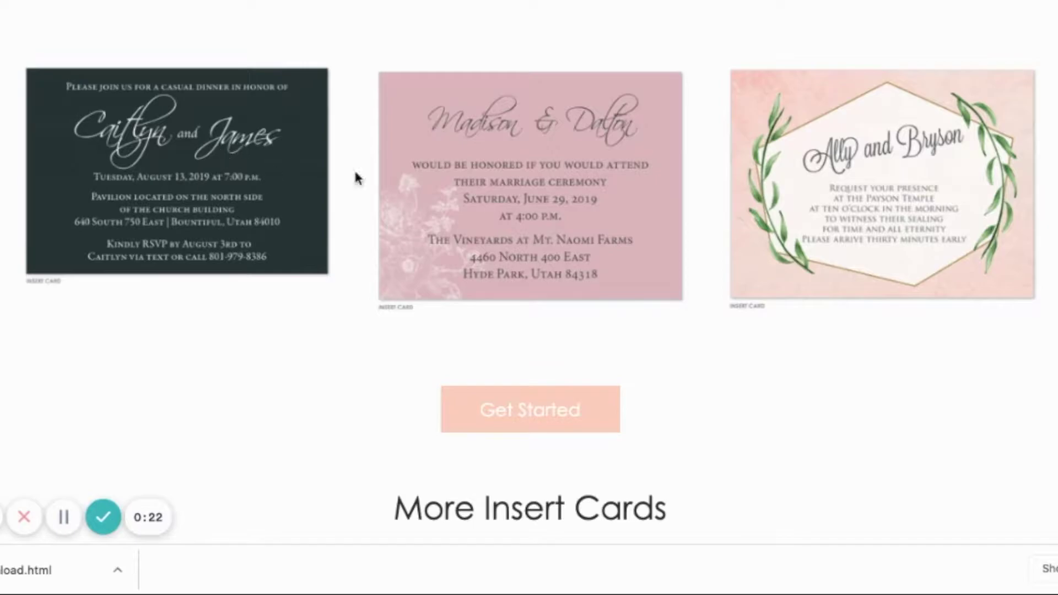
scroll(860, 217, "down", 4)
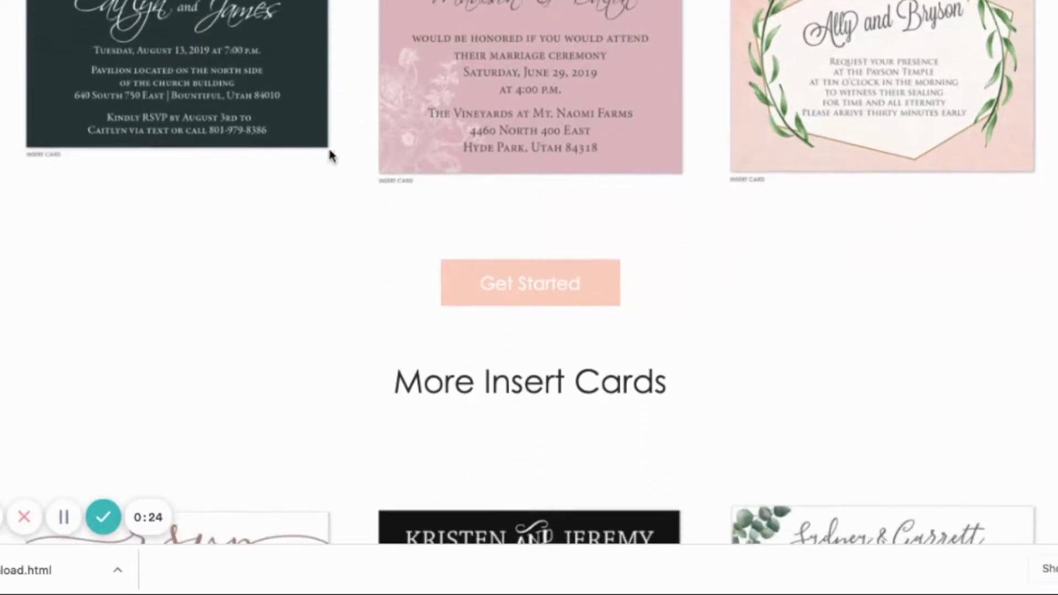
scroll(543, 146, "down", 5)
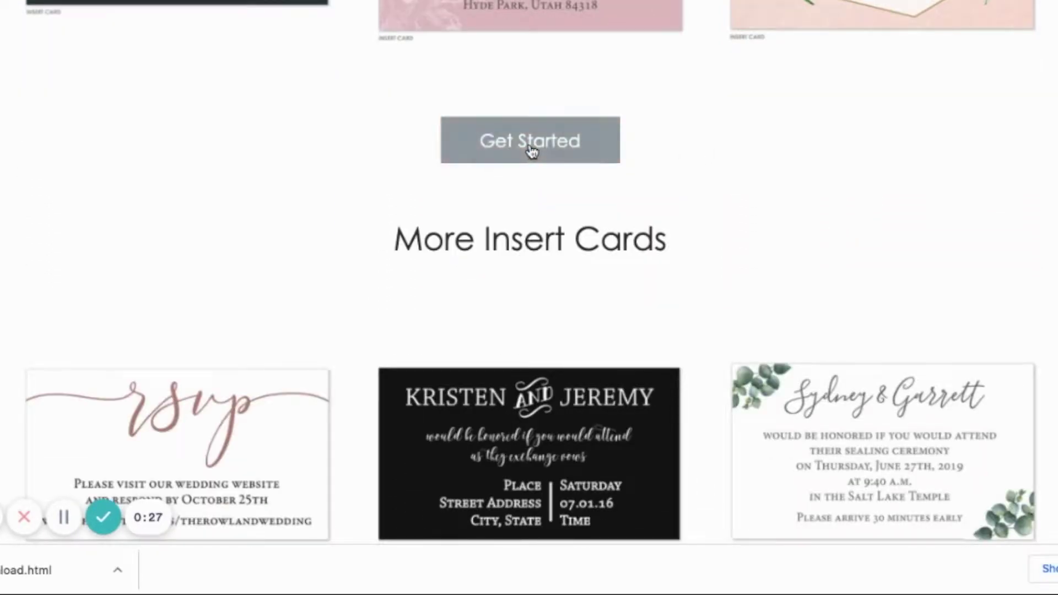
left_click(531, 151)
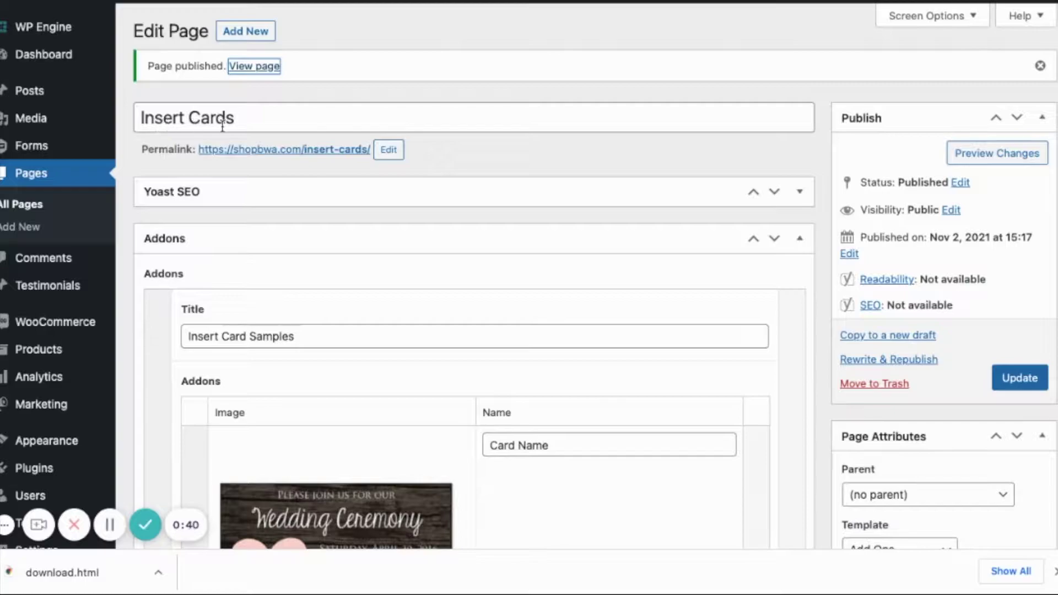
Copy the published Insert Cards page to a new draft from the editor's Publish box
scroll(798, 300, "down", 2)
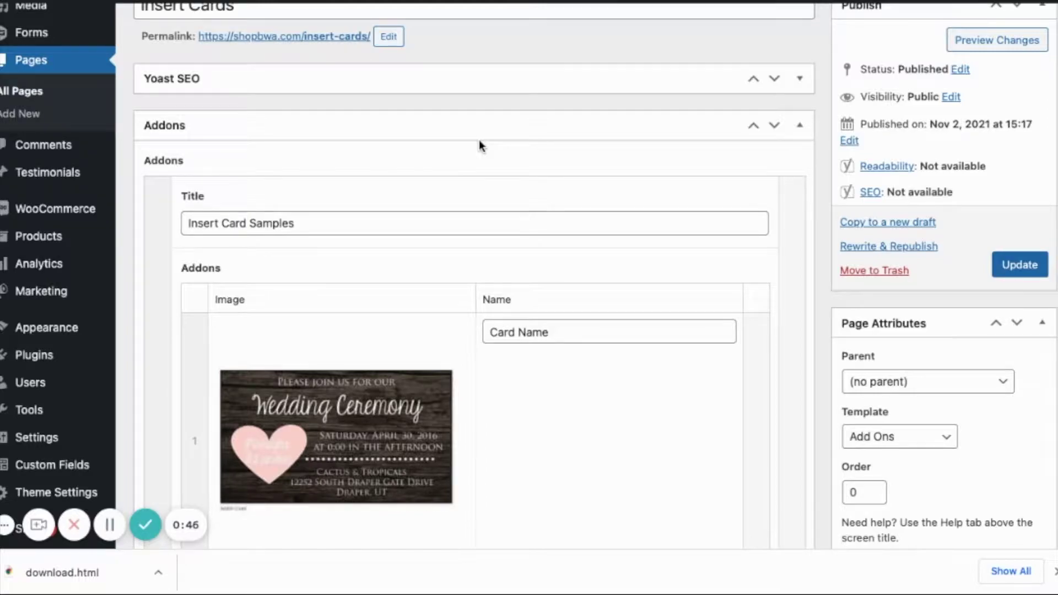
scroll(284, 70, "up", 2)
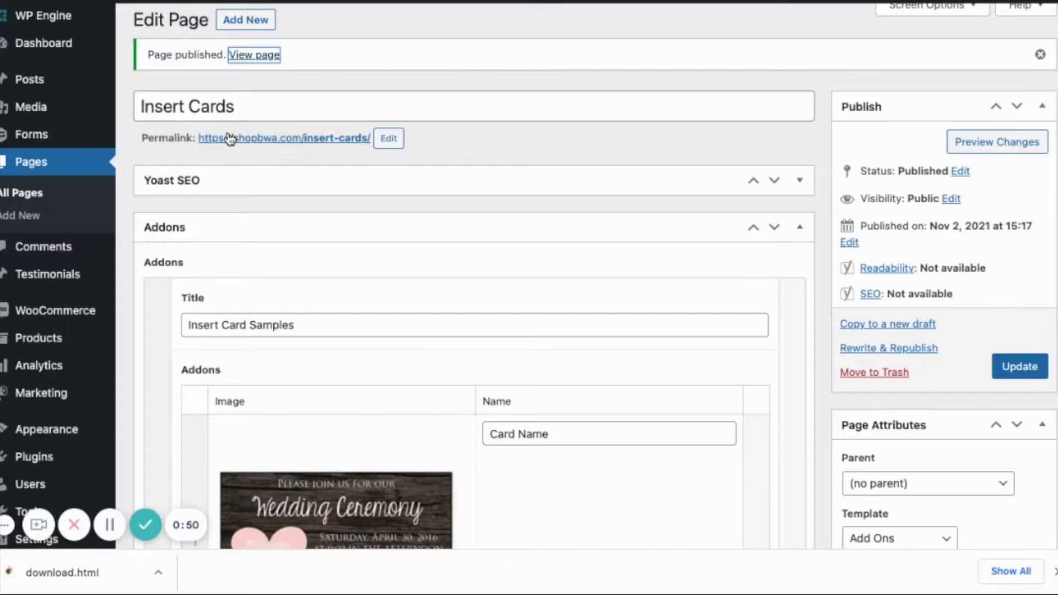
scroll(340, 322, "down", 2)
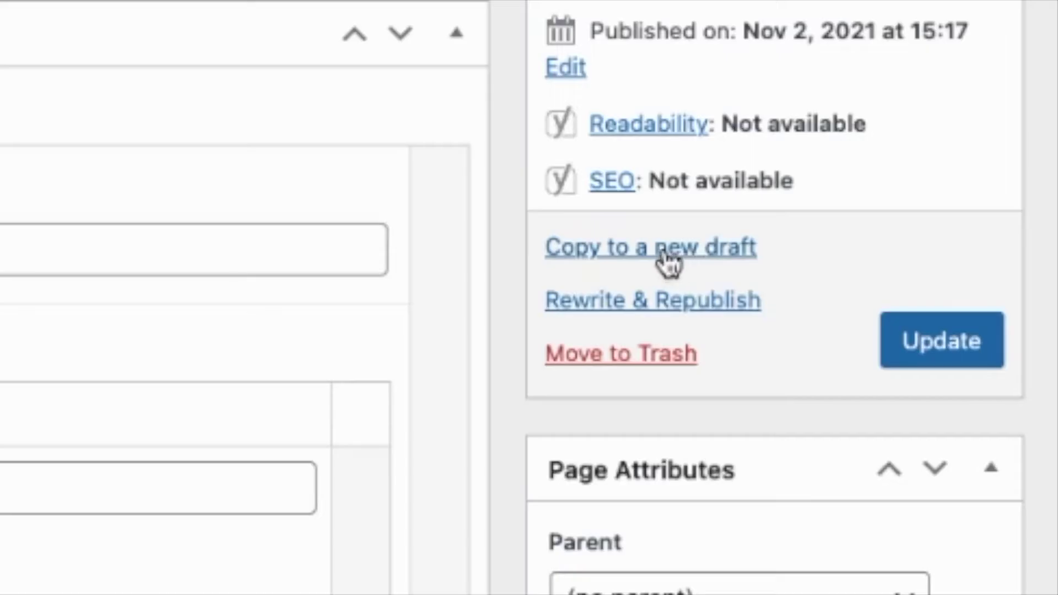
left_click(669, 263)
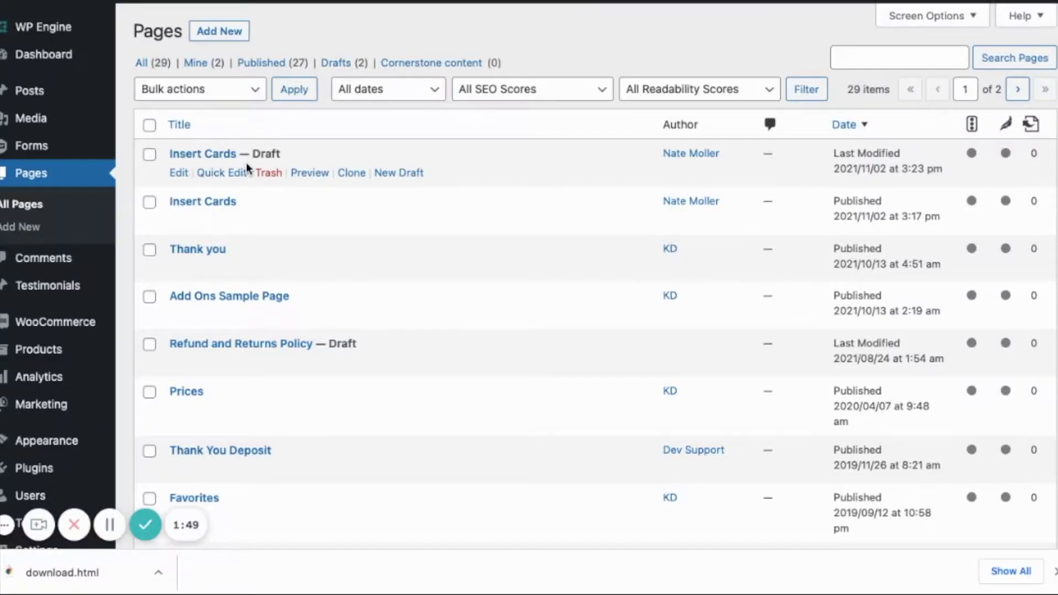
Open the Insert Cards draft and retitle the page 'RSVP Cards'
left_click(178, 173)
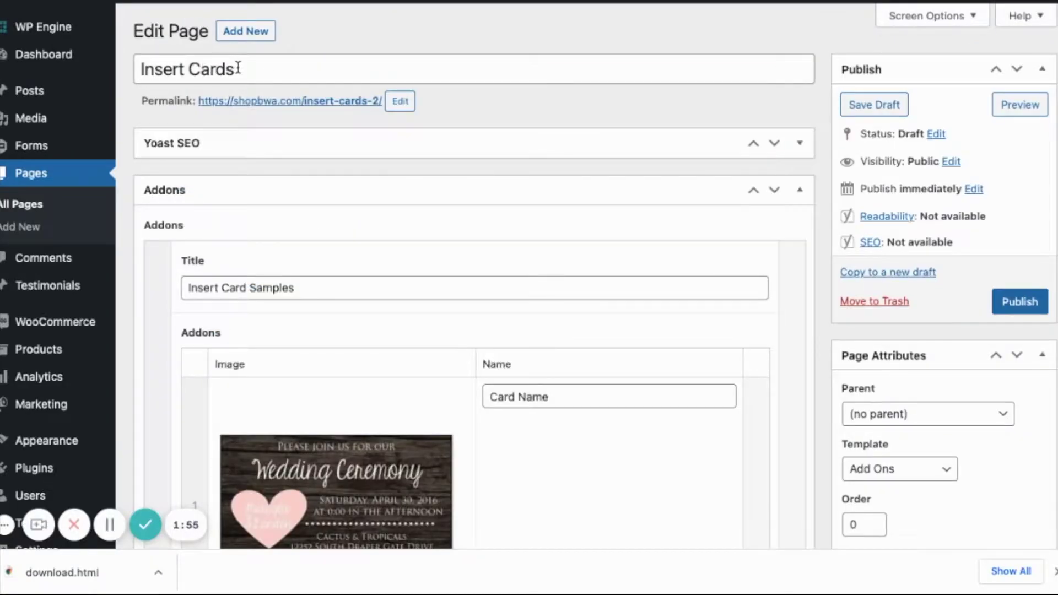
left_click_drag(238, 68, 118, 67)
type("RSVO")
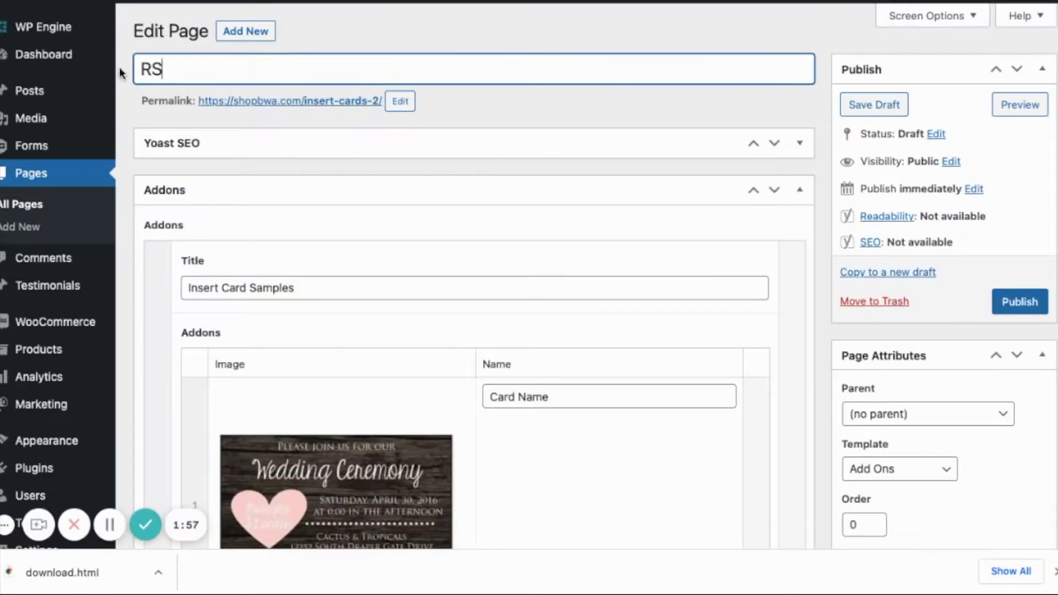
key("BackSpace")
key("BackSpace")
type("P CArds")
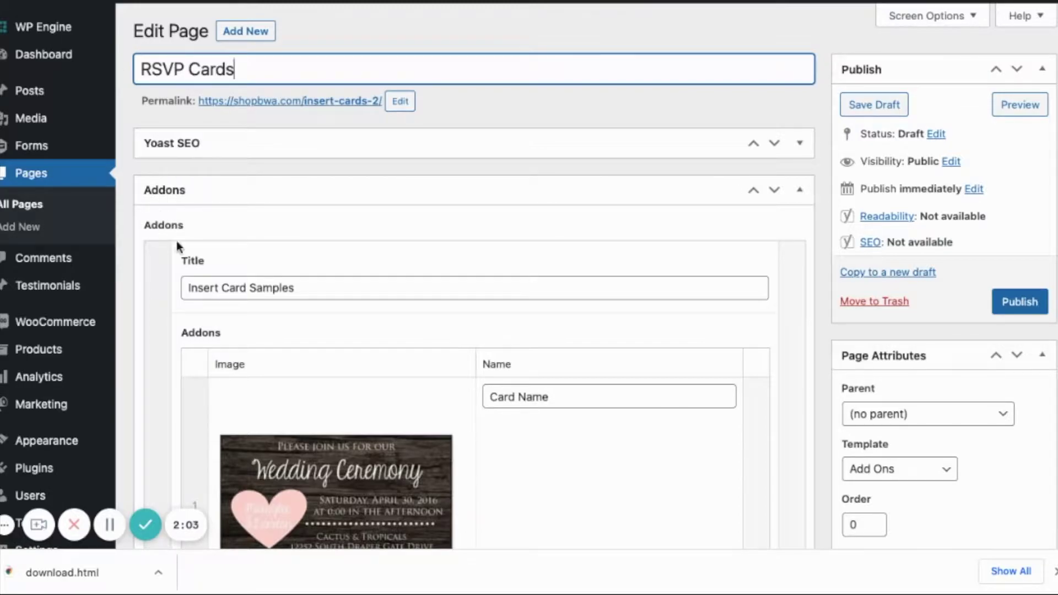
Change the samples heading from 'Insert Card Samples' to 'RSVP Card Samples'
left_click_drag(219, 288, 172, 287)
type("RSVP")
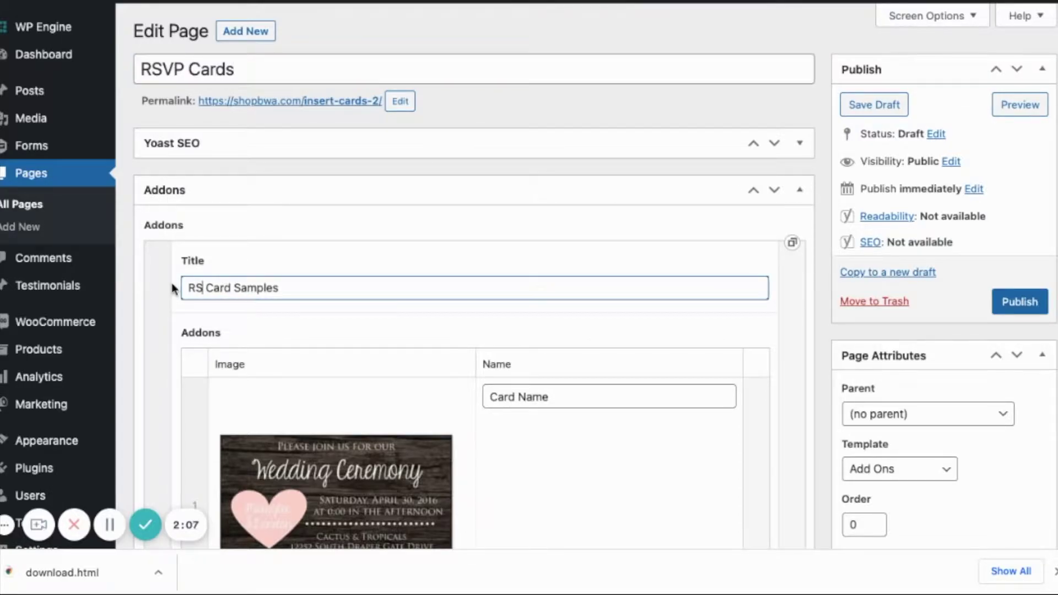
scroll(441, 308, "down", 2)
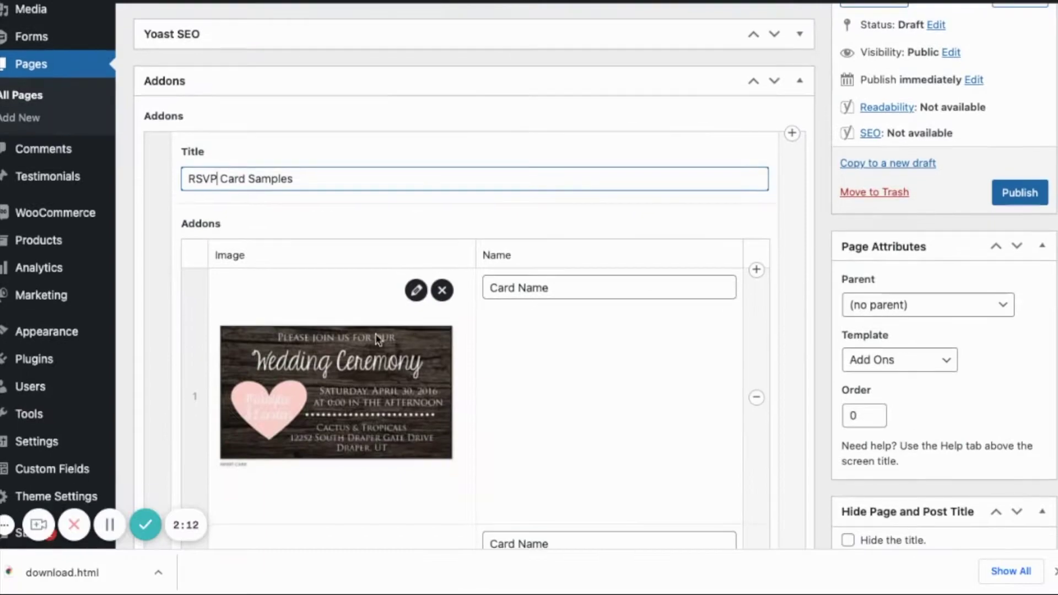
Remove the five sample card images from the RSVP Card Samples rows
left_click(450, 298)
left_click(442, 329)
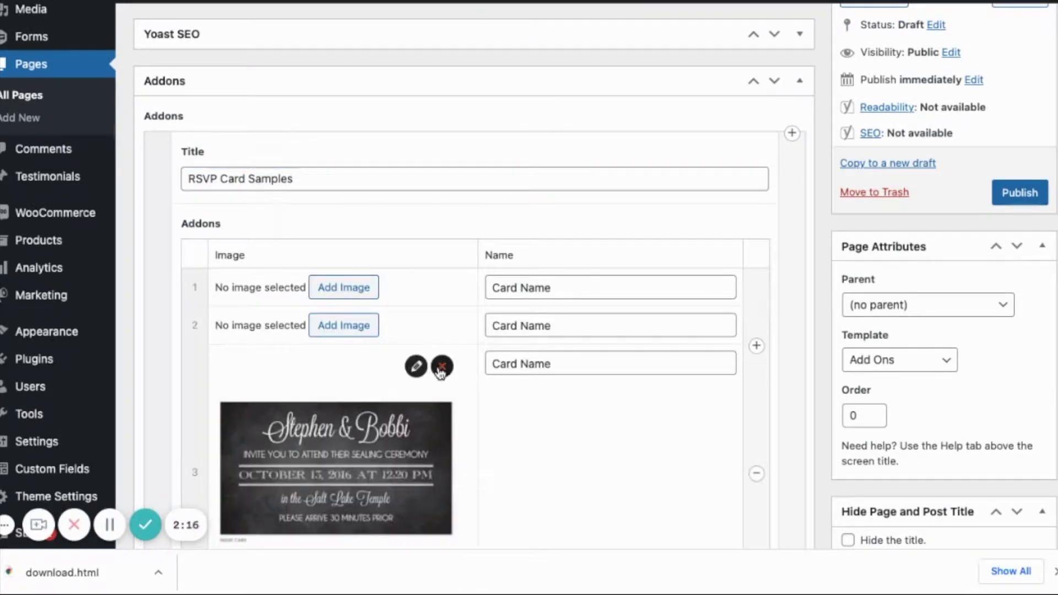
left_click(442, 367)
scroll(442, 369, "down", 2)
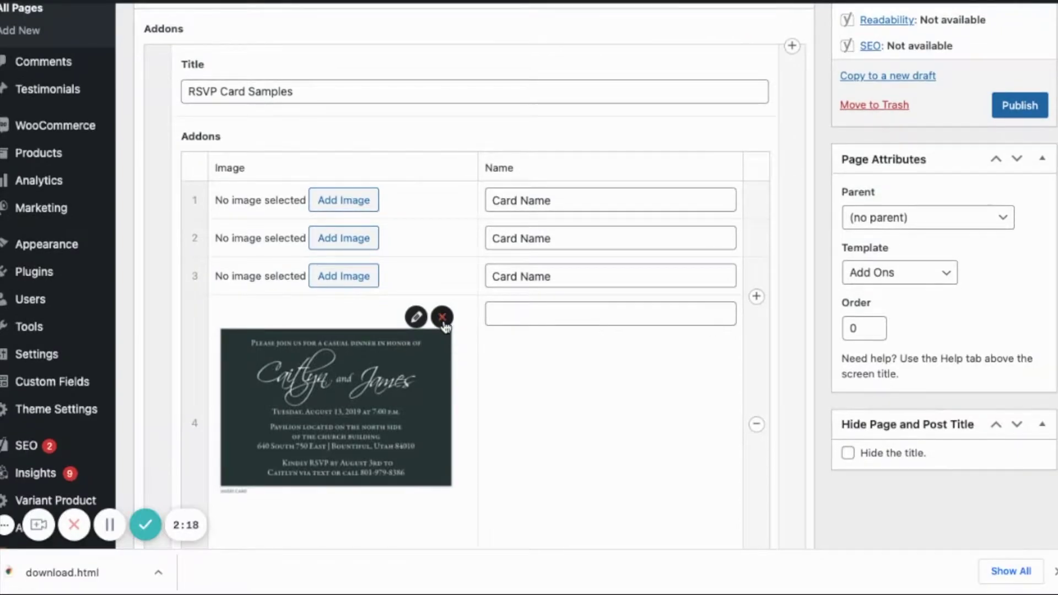
left_click(443, 320)
left_click(444, 357)
scroll(385, 276, "down", 2)
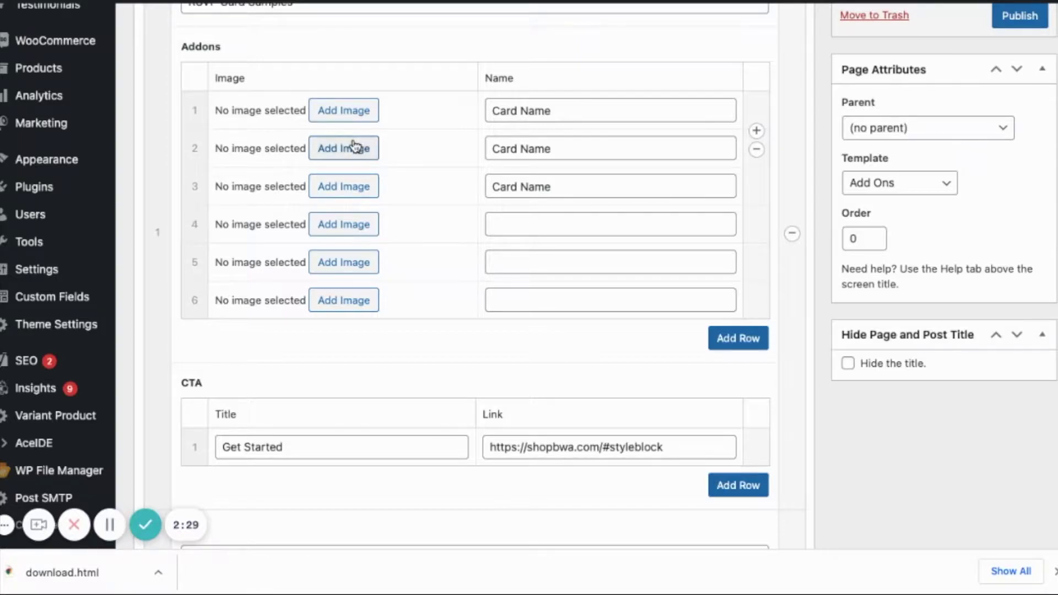
scroll(314, 386, "down", 2)
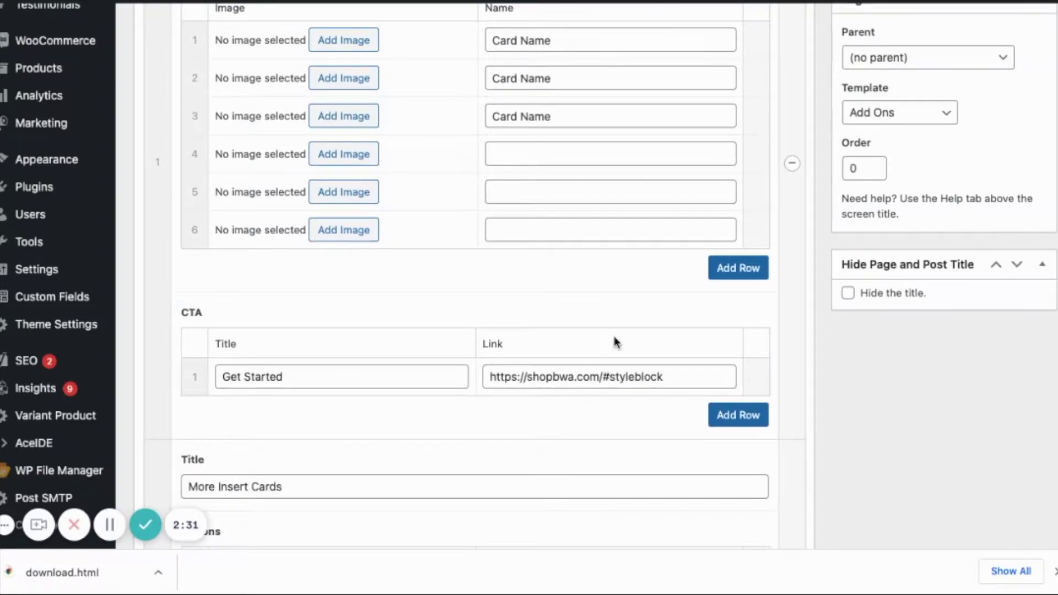
Add three empty card rows to the samples table
left_click(741, 275)
left_click(738, 304)
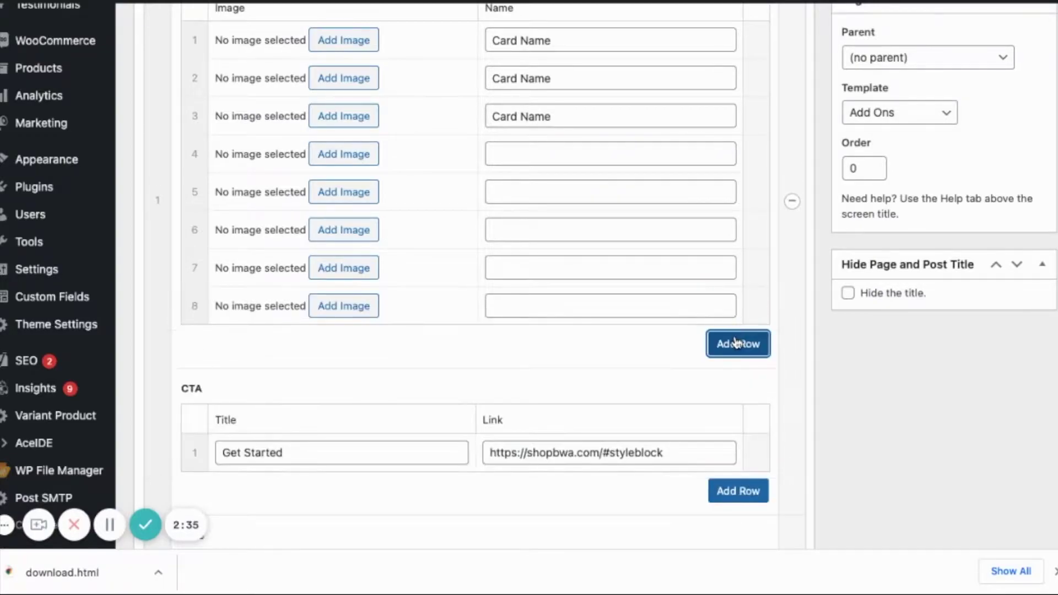
left_click(739, 342)
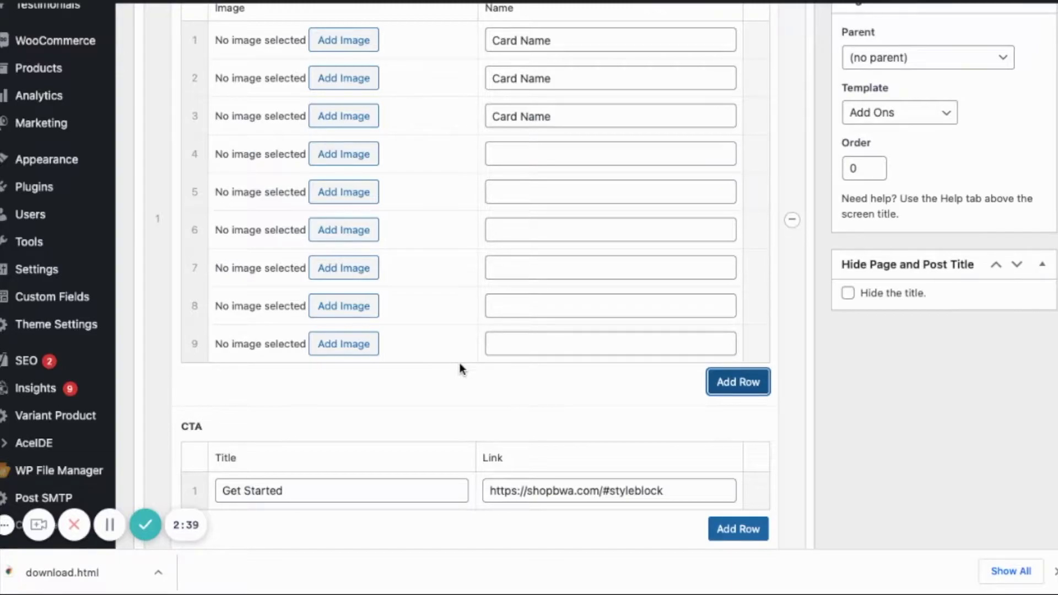
Erase the 'Card Name' placeholder text in rows 1, 2 and 3
scroll(384, 266, "up", 2)
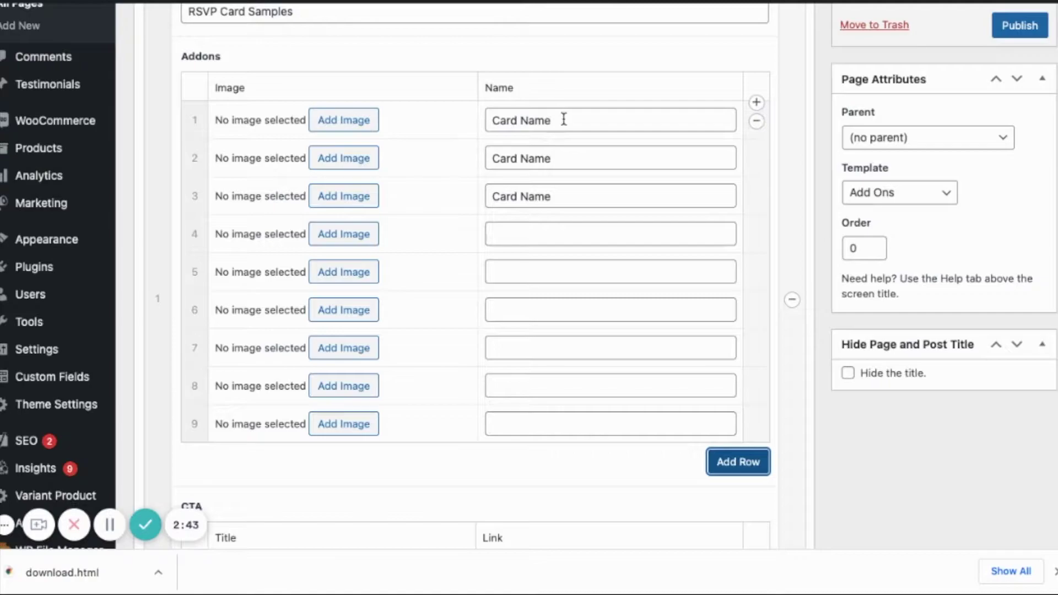
left_click_drag(563, 119, 494, 117)
key("BackSpace")
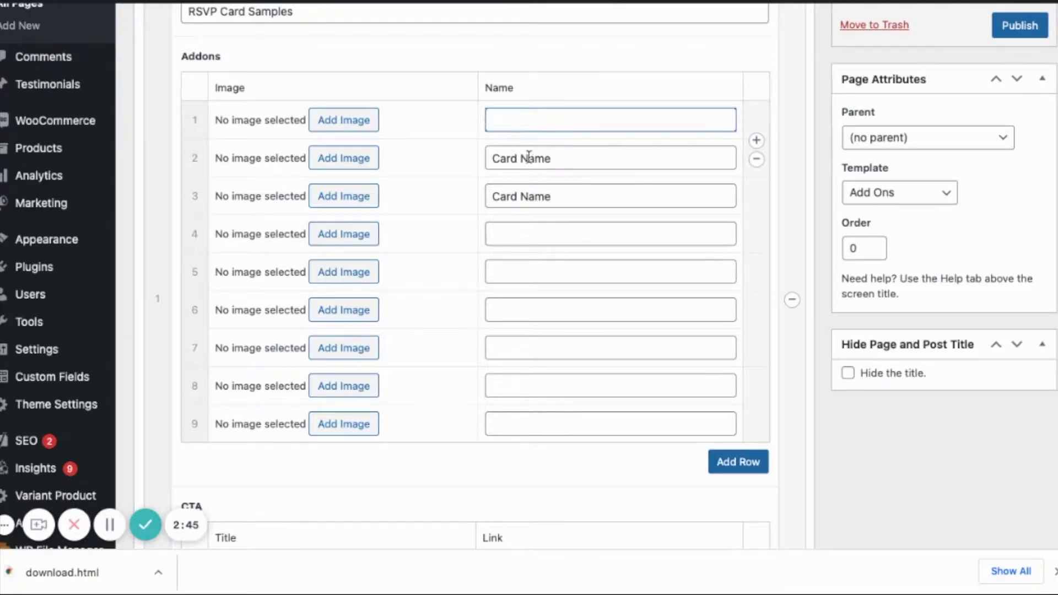
left_click_drag(555, 163, 491, 158)
key("BackSpace")
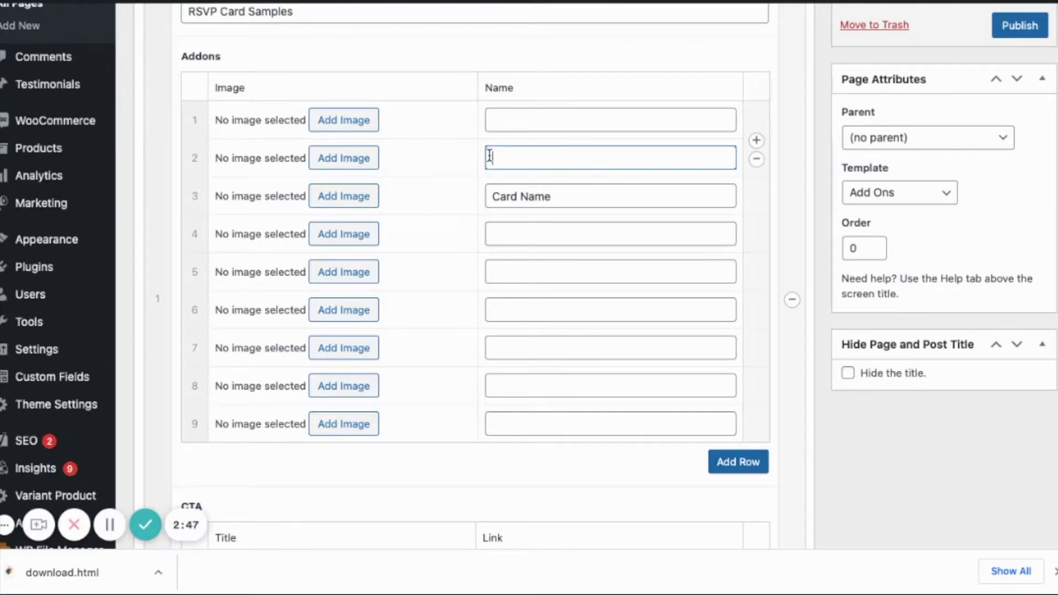
left_click_drag(562, 196, 473, 198)
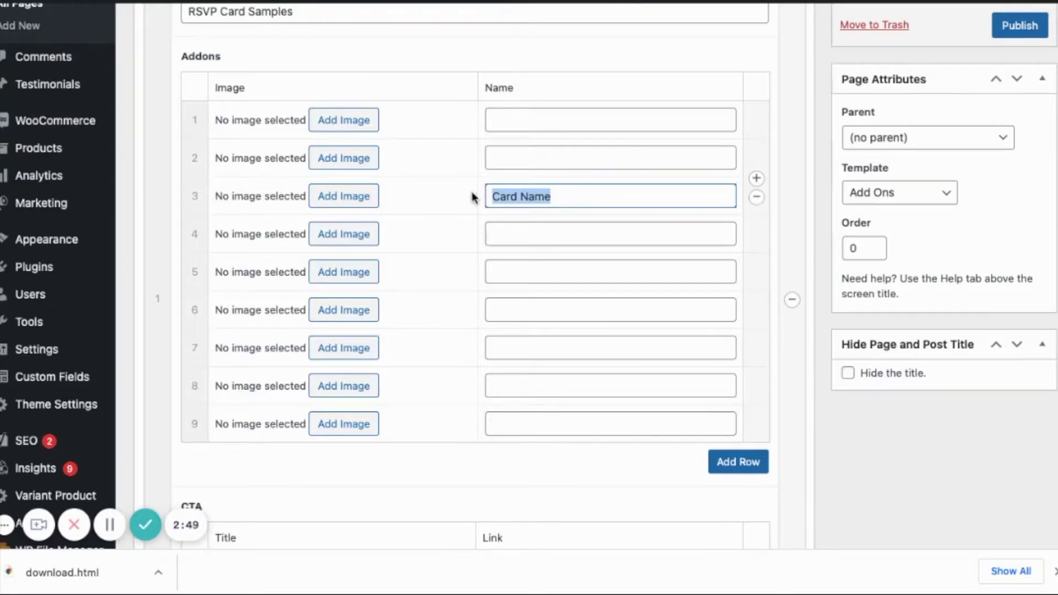
key("BackSpace")
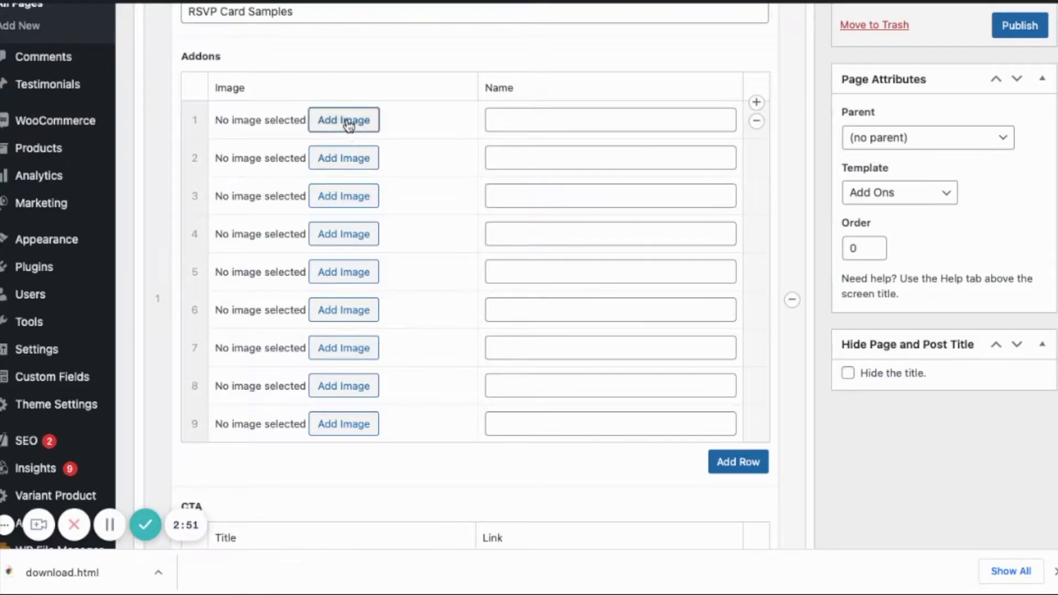
left_click(348, 123)
Search the media library for RSVP cards and insert the dark wooden Response card into row 1
left_click(692, 109)
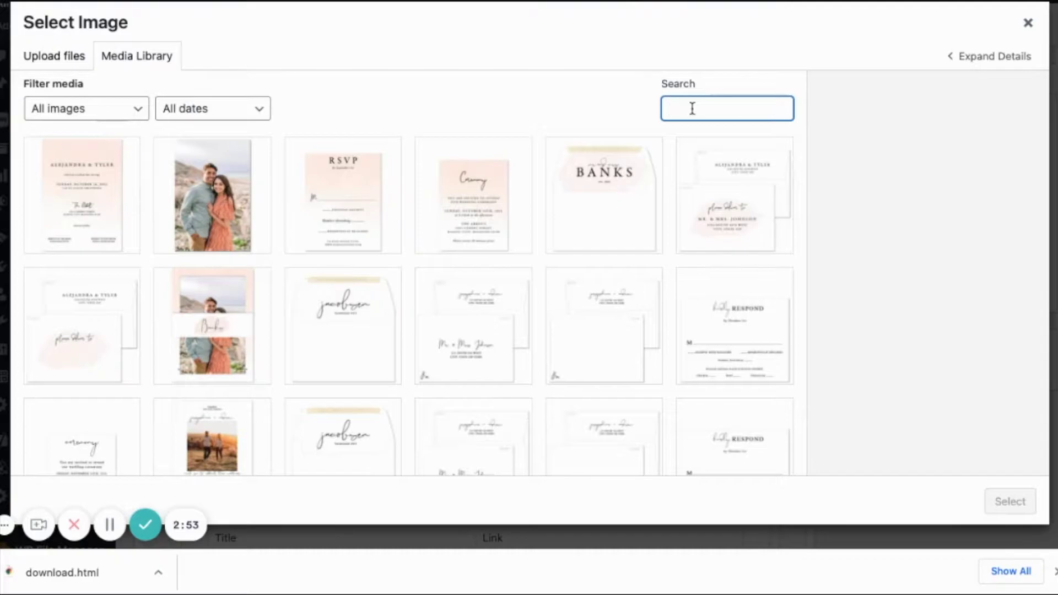
type("rsvp")
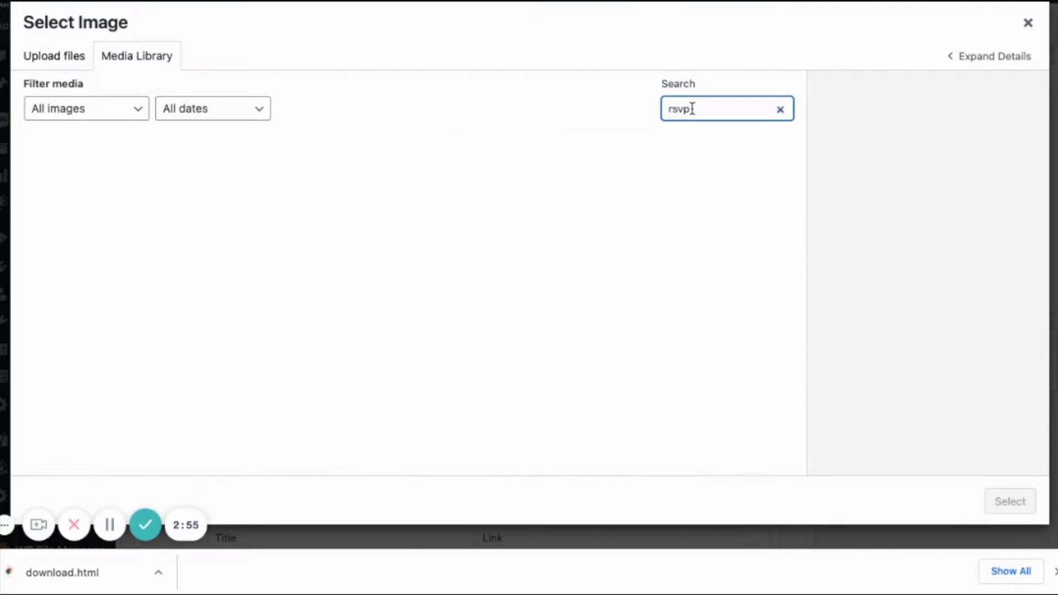
scroll(213, 230, "down", 2)
scroll(212, 230, "down", 5)
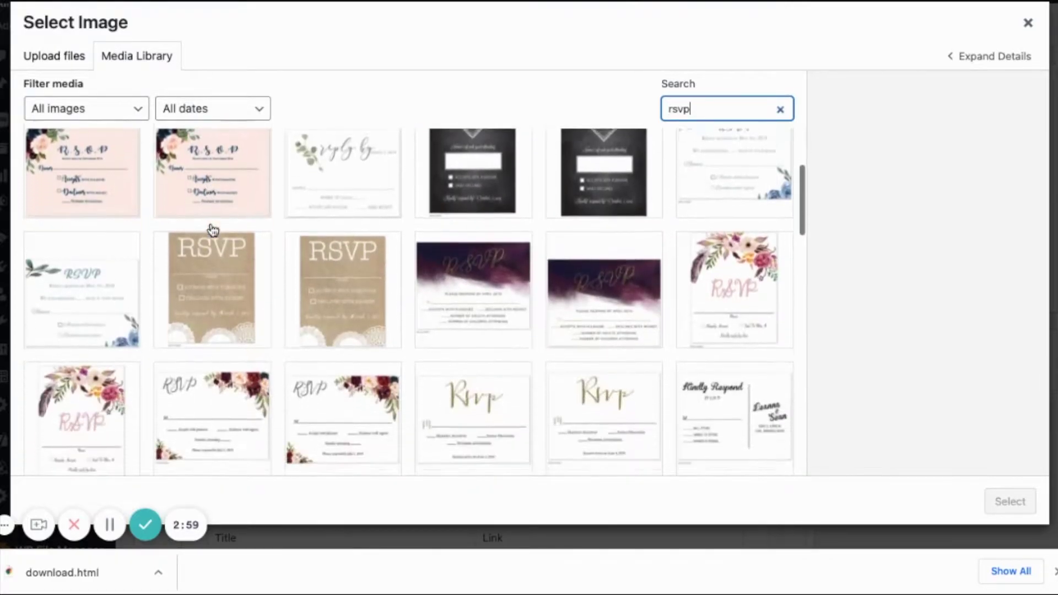
scroll(213, 229, "up", 6)
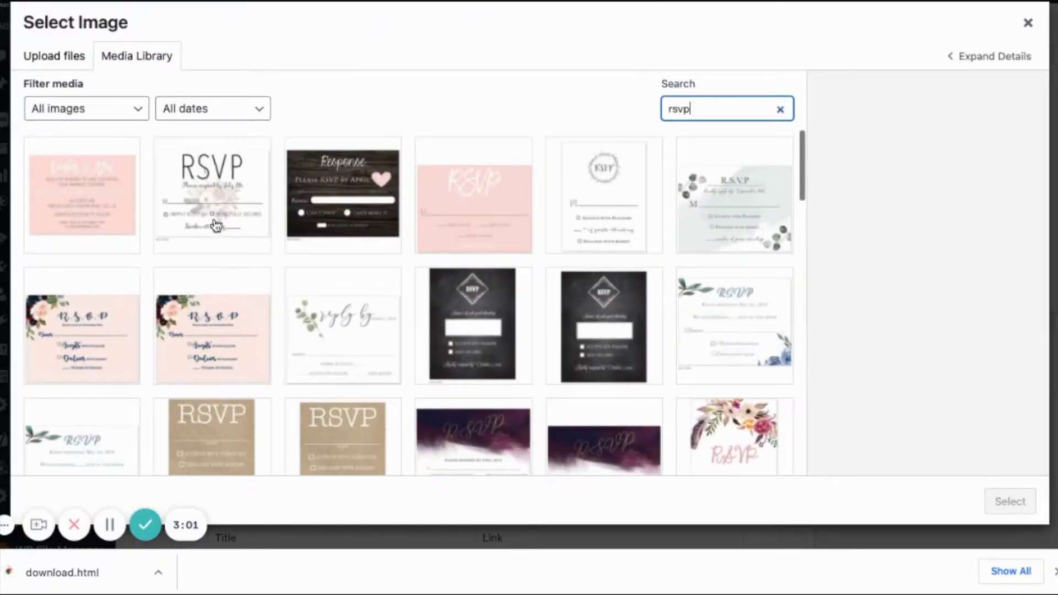
left_click(110, 208)
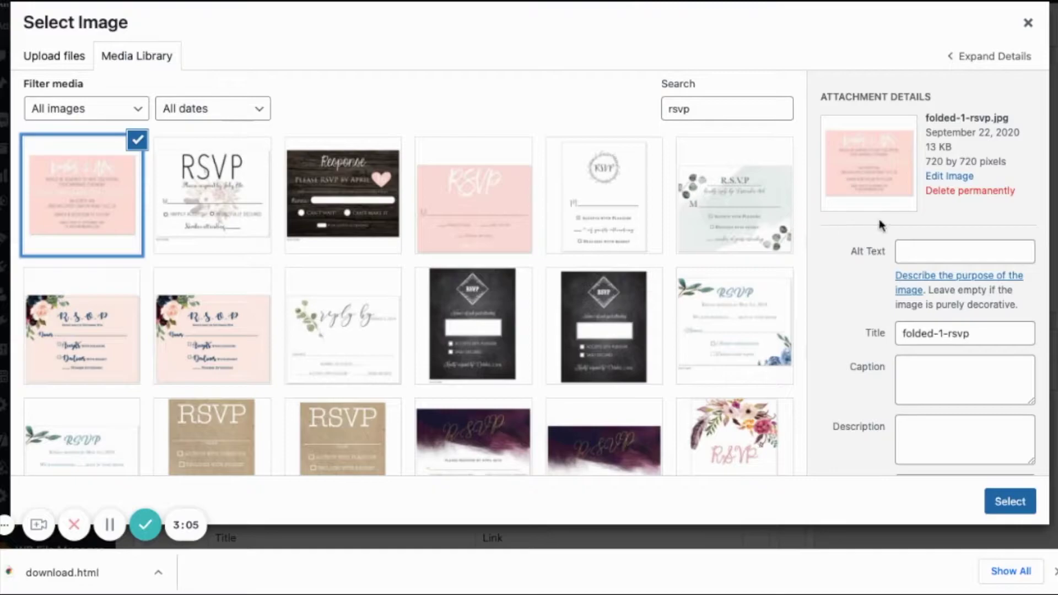
left_click(245, 190)
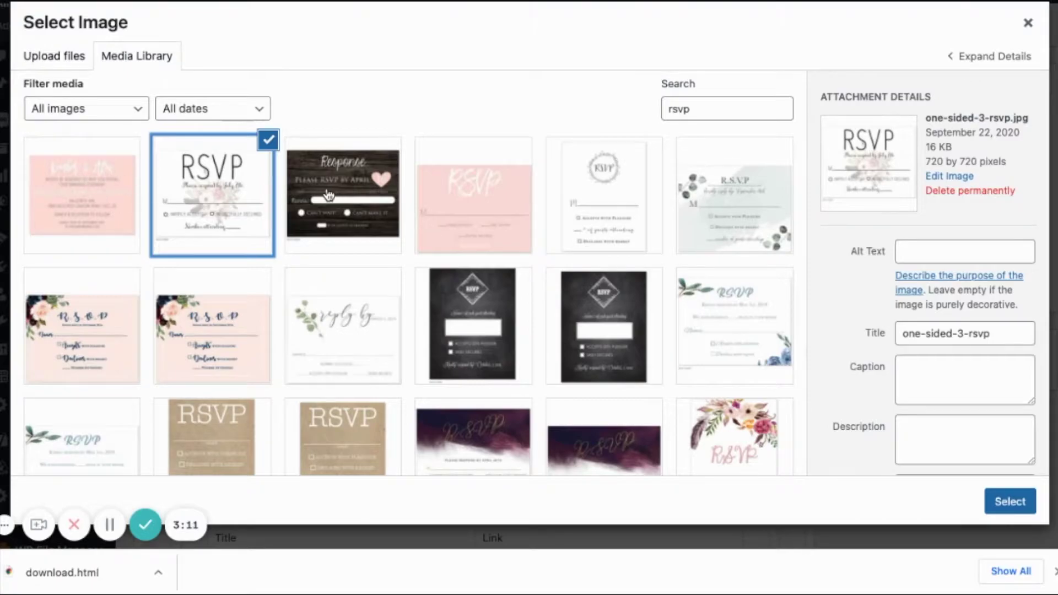
left_click(468, 196)
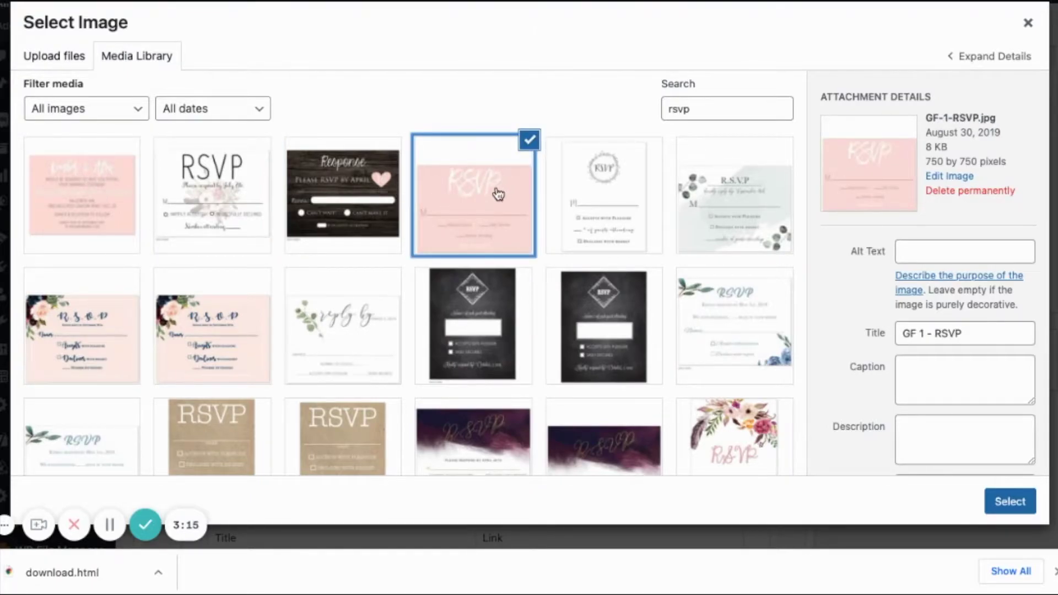
left_click(343, 202)
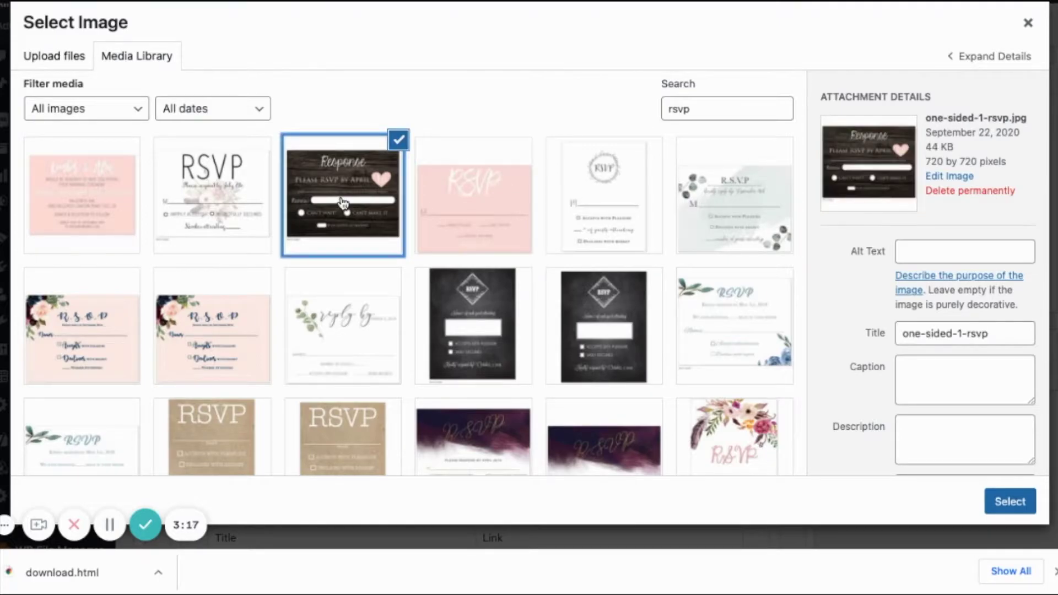
left_click(1013, 498)
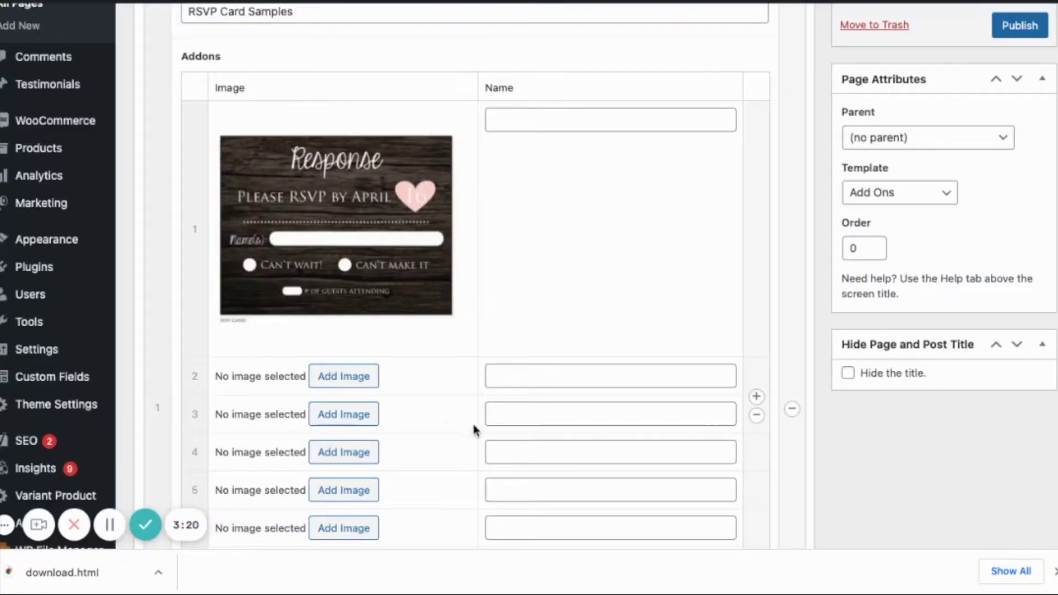
Compare RSVP card images and insert the gold-script Rsvp card into row 2
left_click(330, 375)
left_click(777, 113)
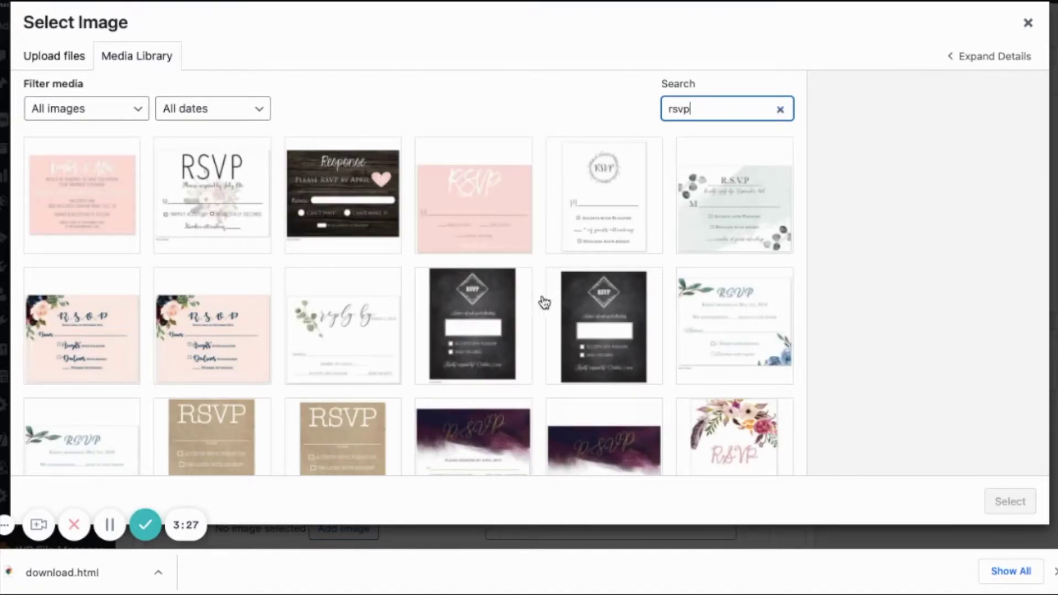
left_click(601, 318)
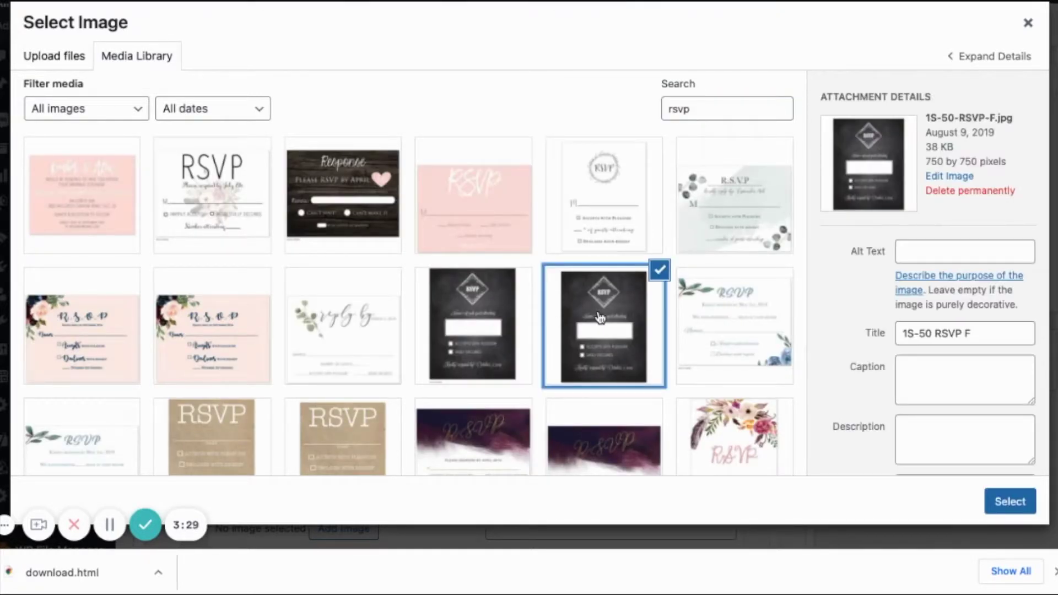
left_click(497, 331)
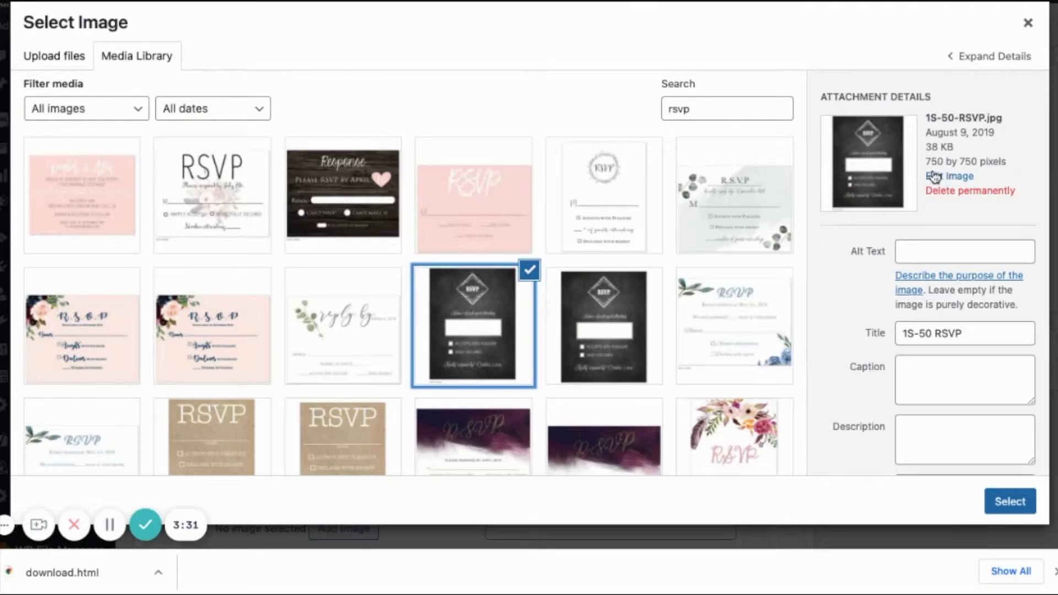
left_click(349, 205)
left_click(501, 328)
left_click(654, 333)
left_click(603, 220)
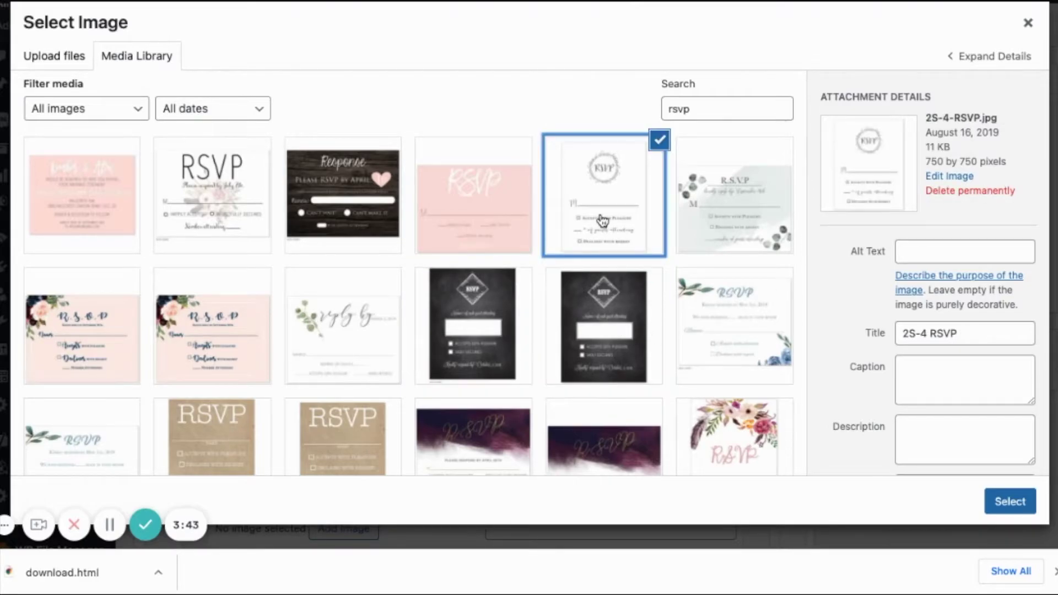
left_click(110, 342)
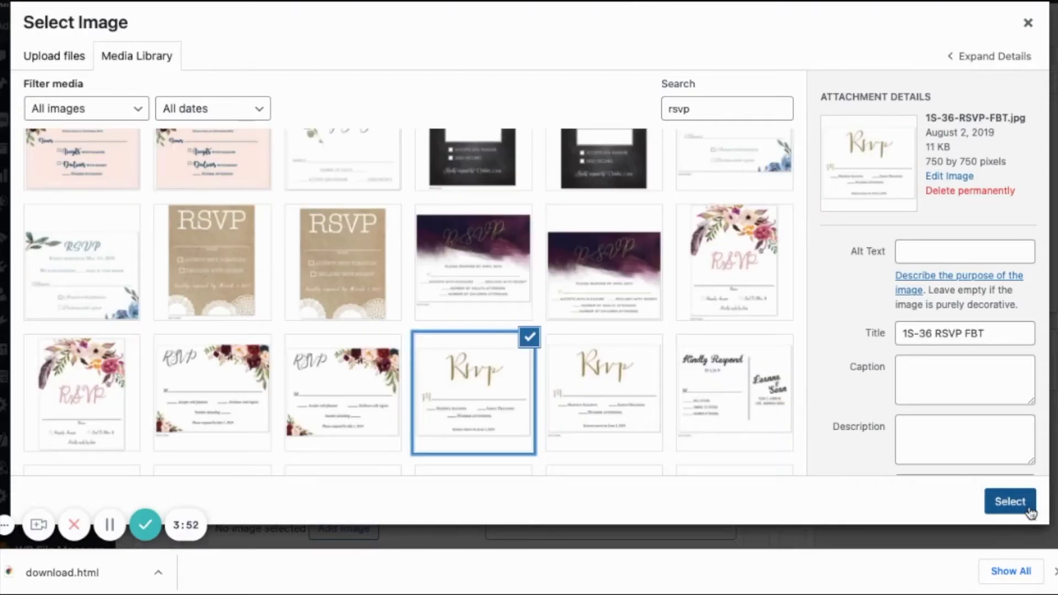
left_click(1009, 501)
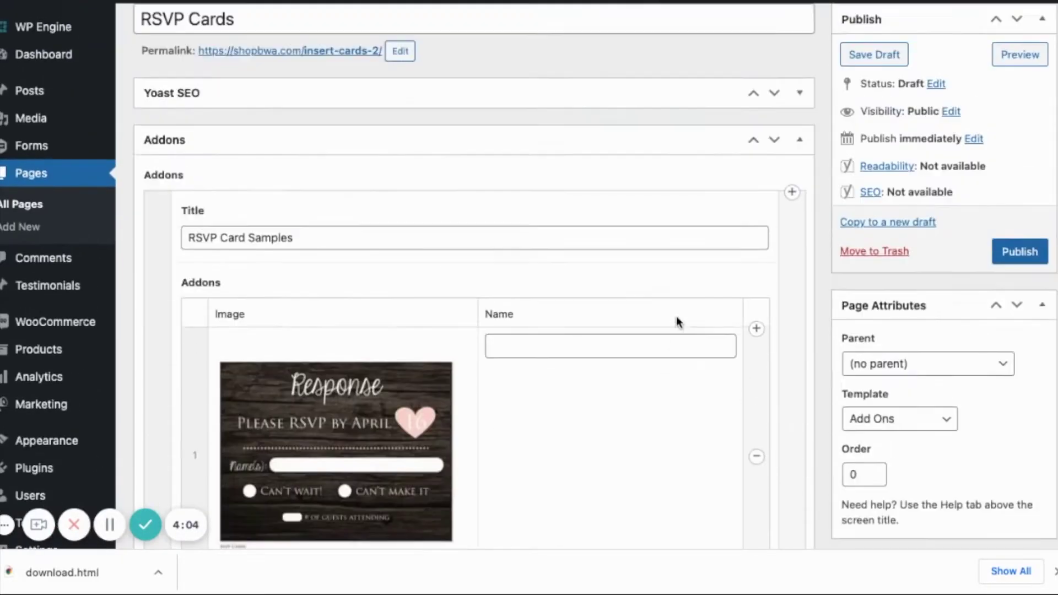
scroll(683, 322, "up", 1)
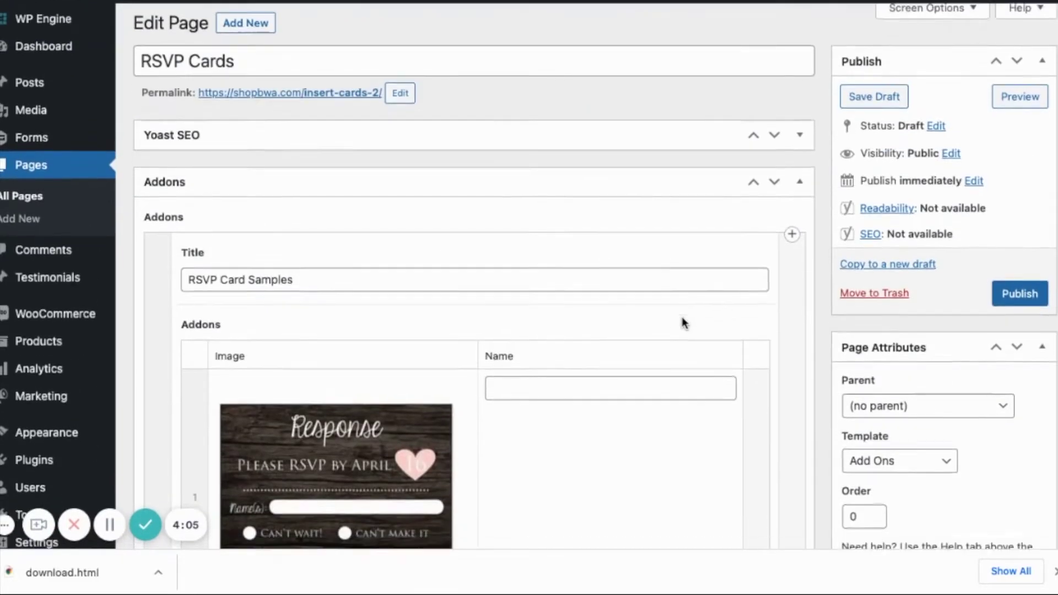
scroll(683, 322, "down", 20)
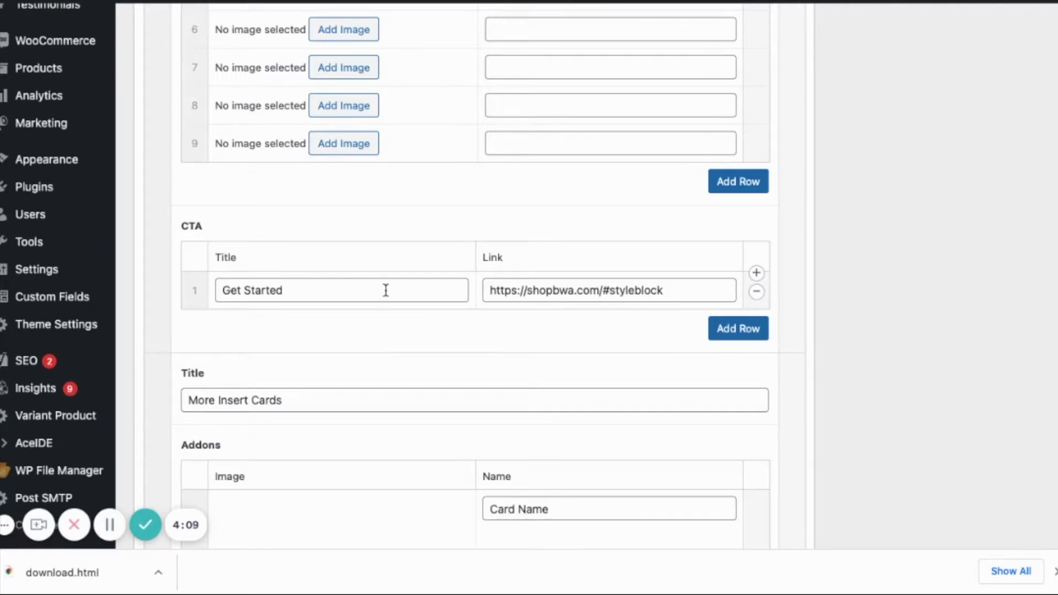
Remove the rsvp, black wedding and eucalyptus card images from the More Insert Cards rows
scroll(385, 290, "down", 6)
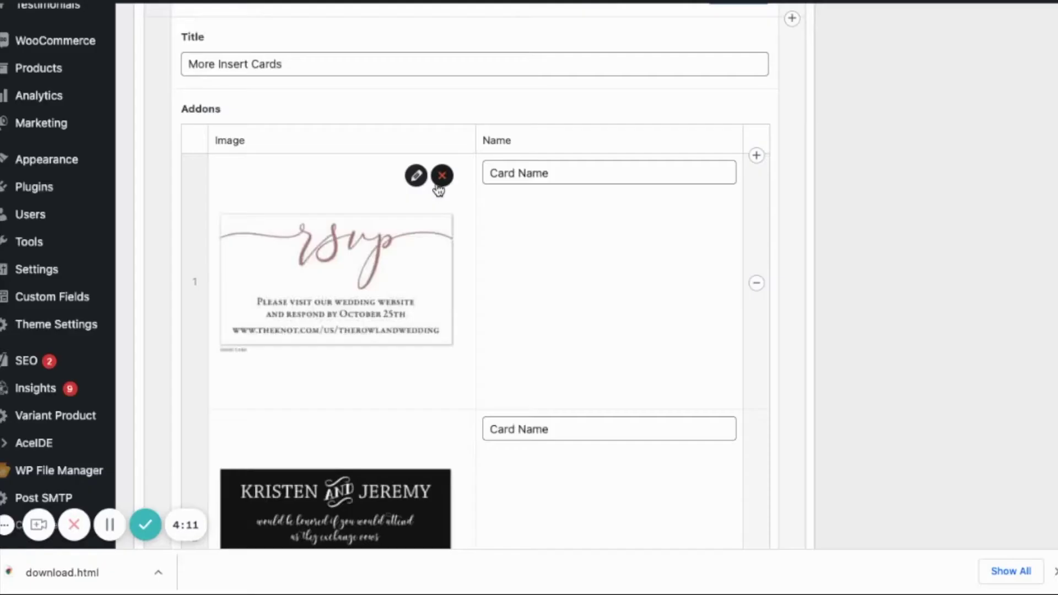
left_click(449, 180)
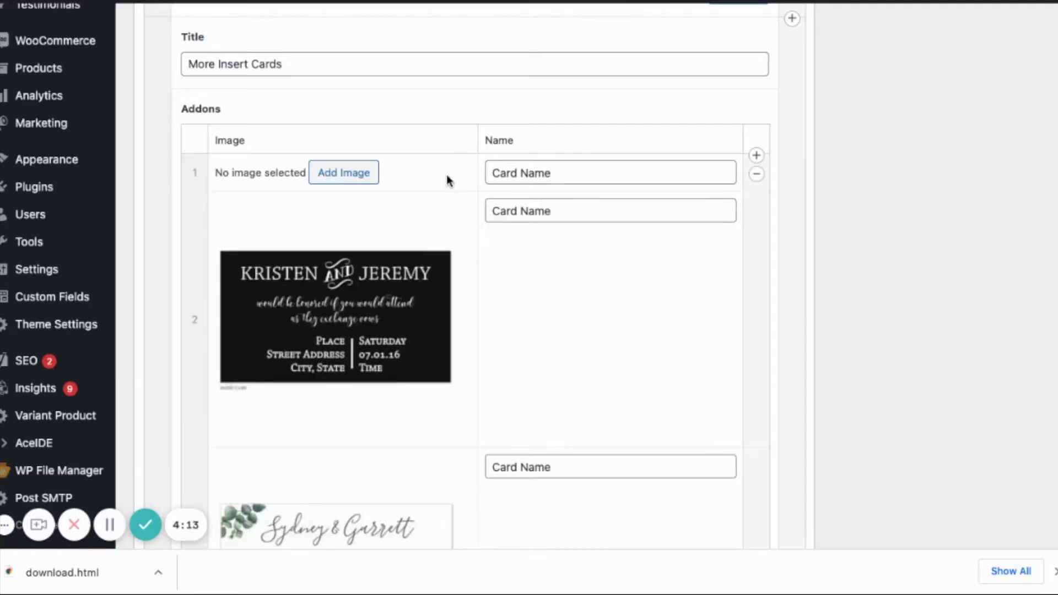
left_click(443, 215)
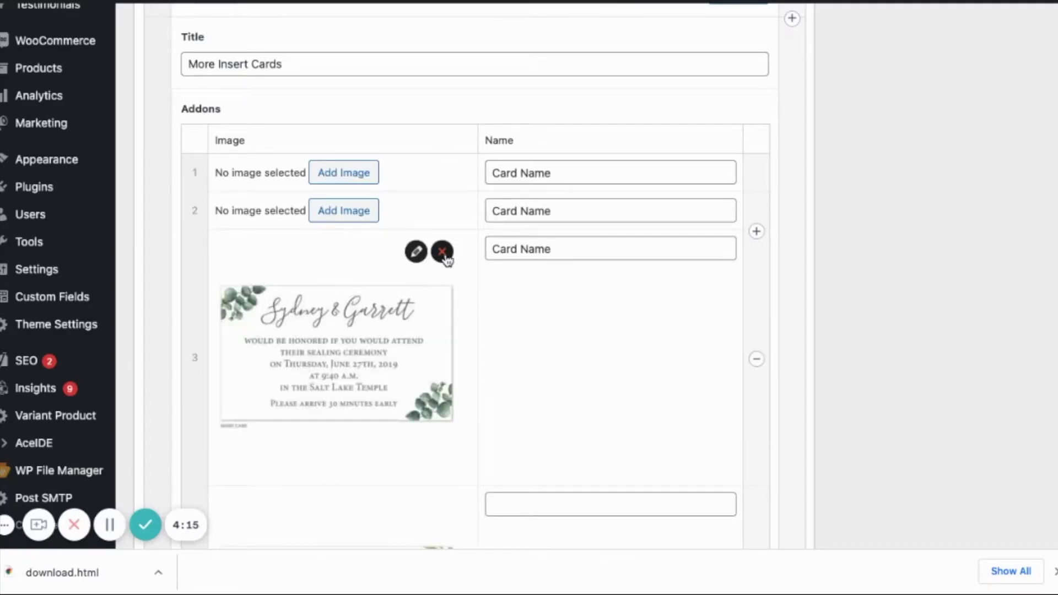
left_click(442, 259)
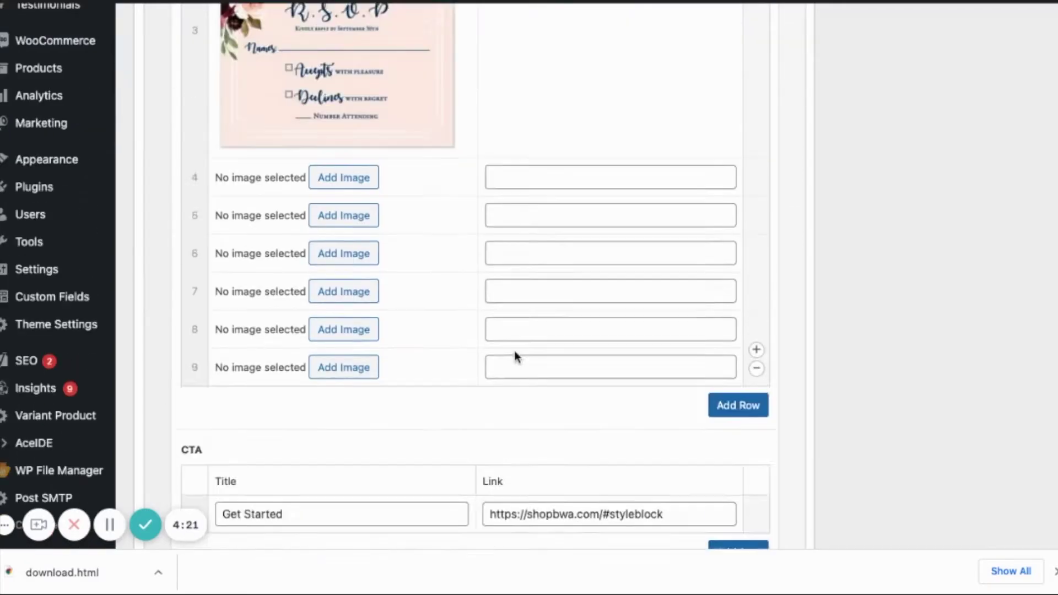
scroll(514, 351, "down", 6)
scroll(512, 356, "down", 4)
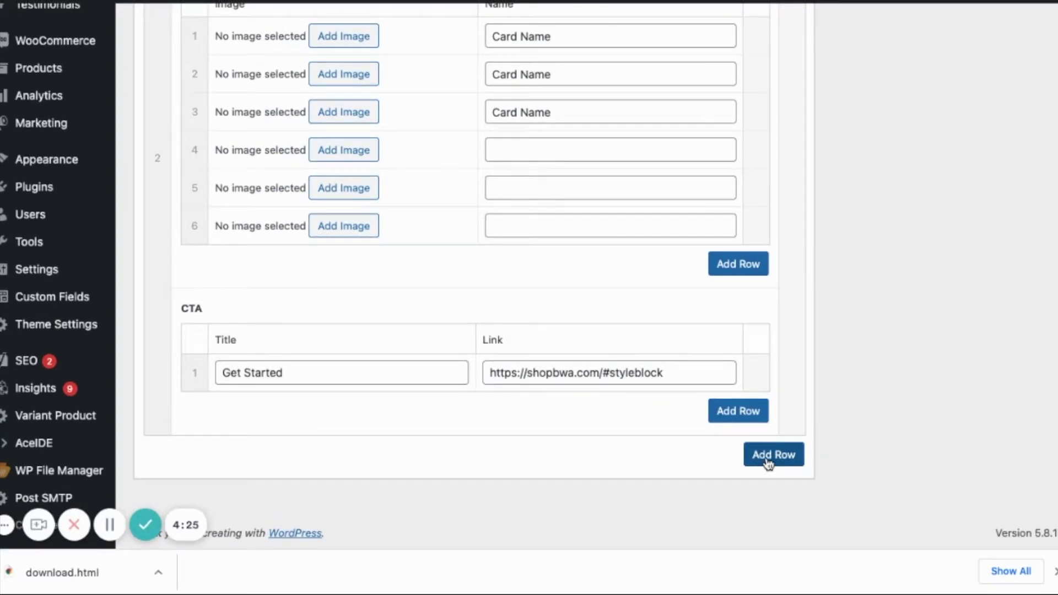
Add a third empty title, cards and call-to-action group below the existing groups
left_click(768, 457)
scroll(623, 439, "down", 4)
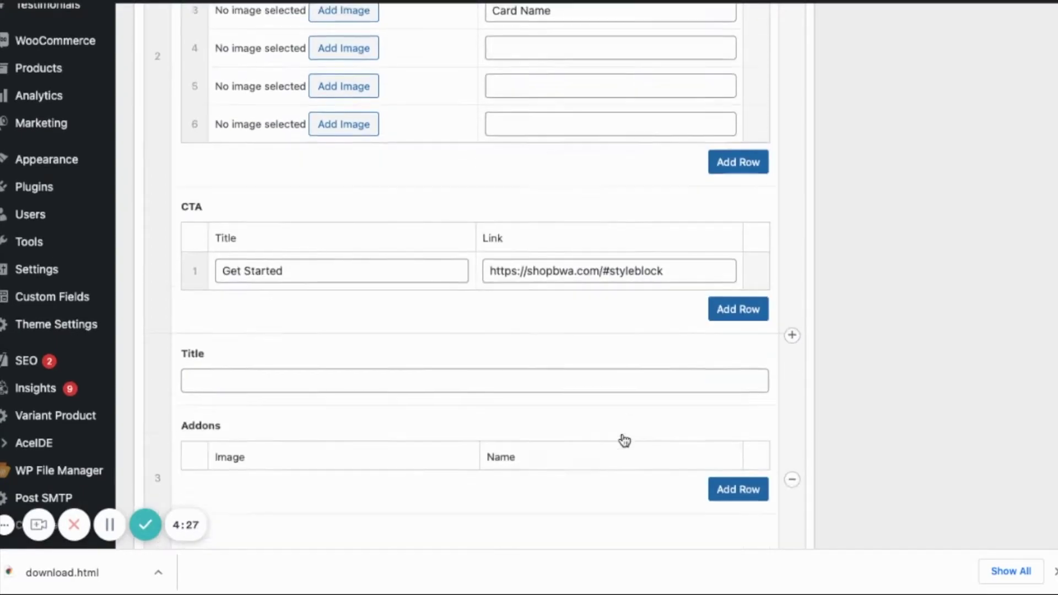
scroll(423, 340, "up", 8)
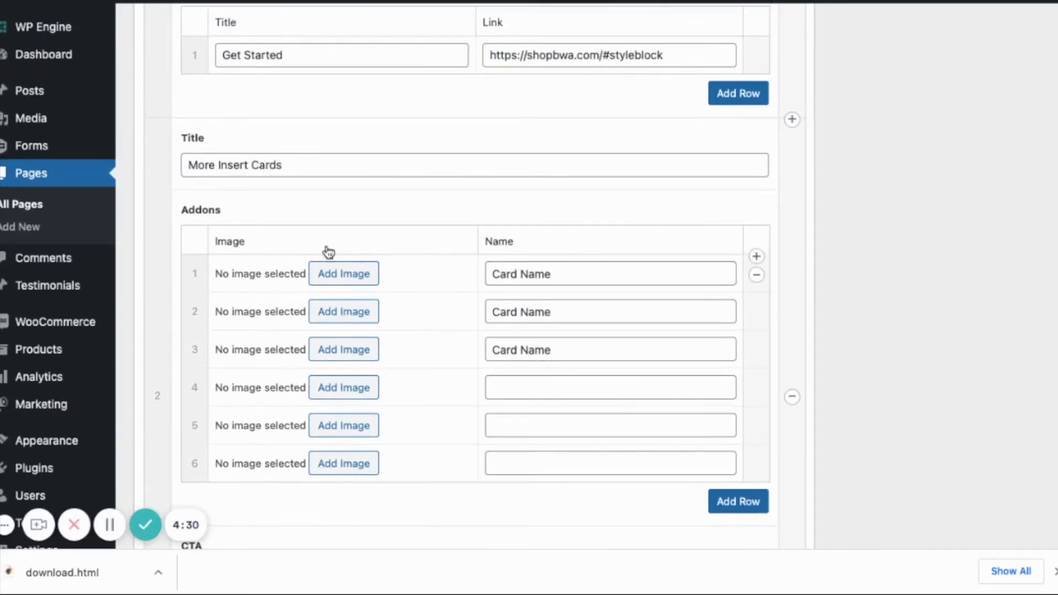
Rename the second group 'More RSVP Cards' and copy that title into the third group
double_click(232, 165)
type("RSVP")
left_click_drag(319, 165, 187, 164)
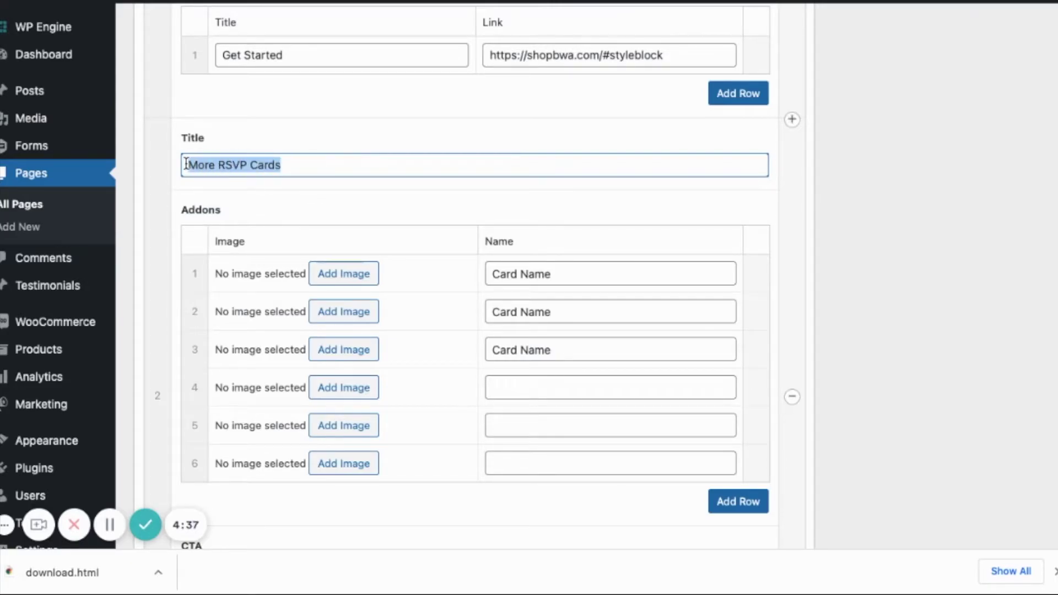
scroll(234, 240, "down", 7)
left_click(278, 350)
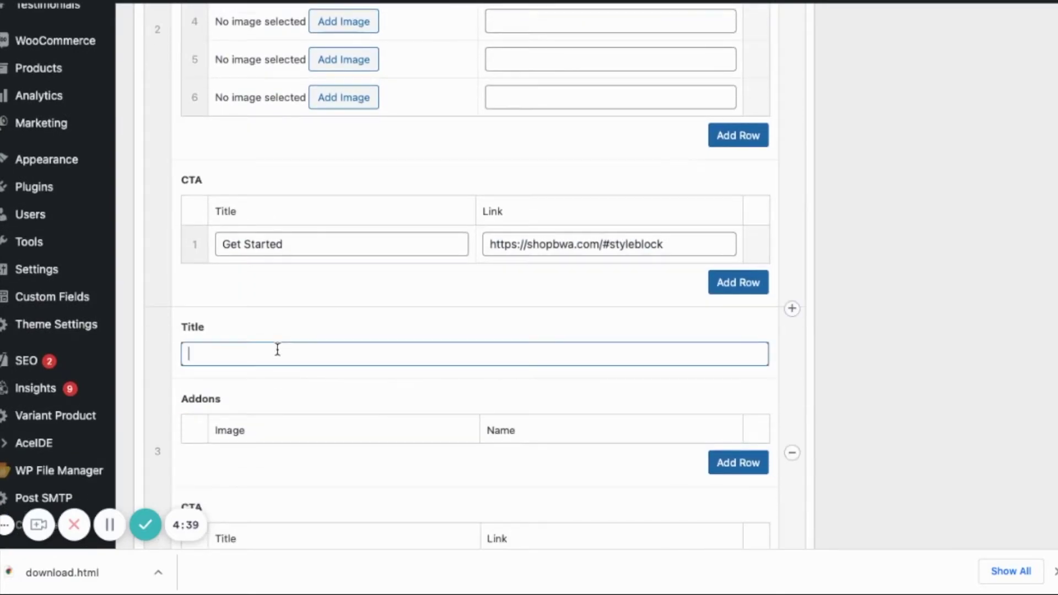
scroll(278, 350, "down", 3)
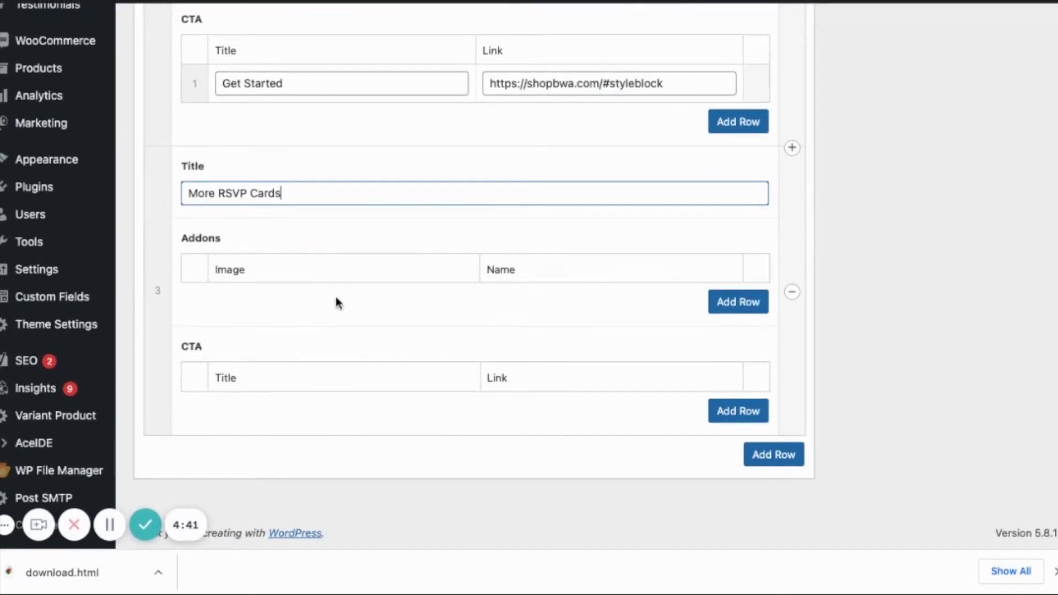
Add six card rows to the third group
left_click(727, 304)
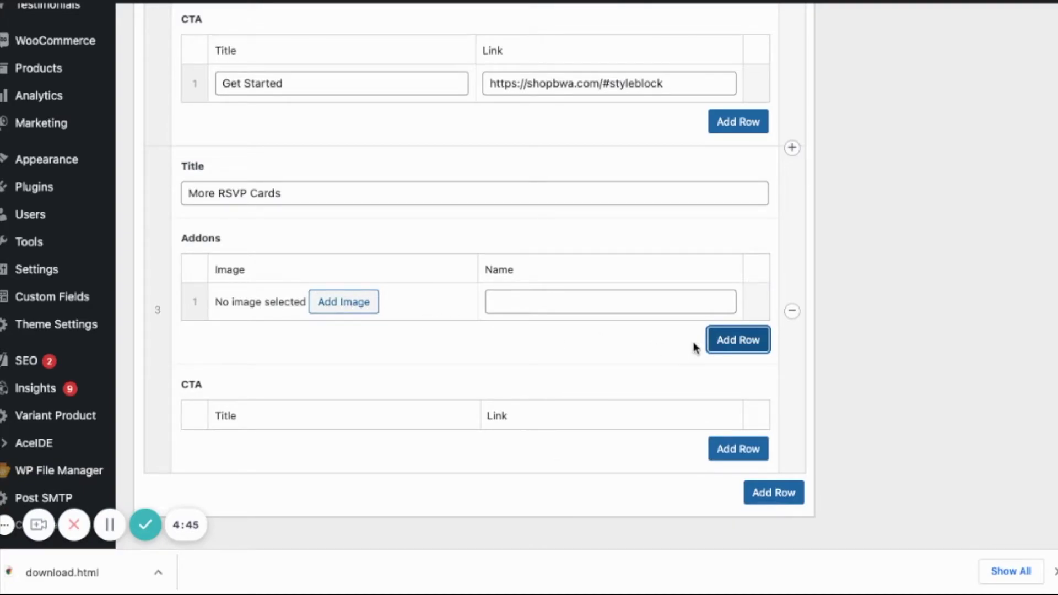
left_click(736, 342)
left_click(739, 372)
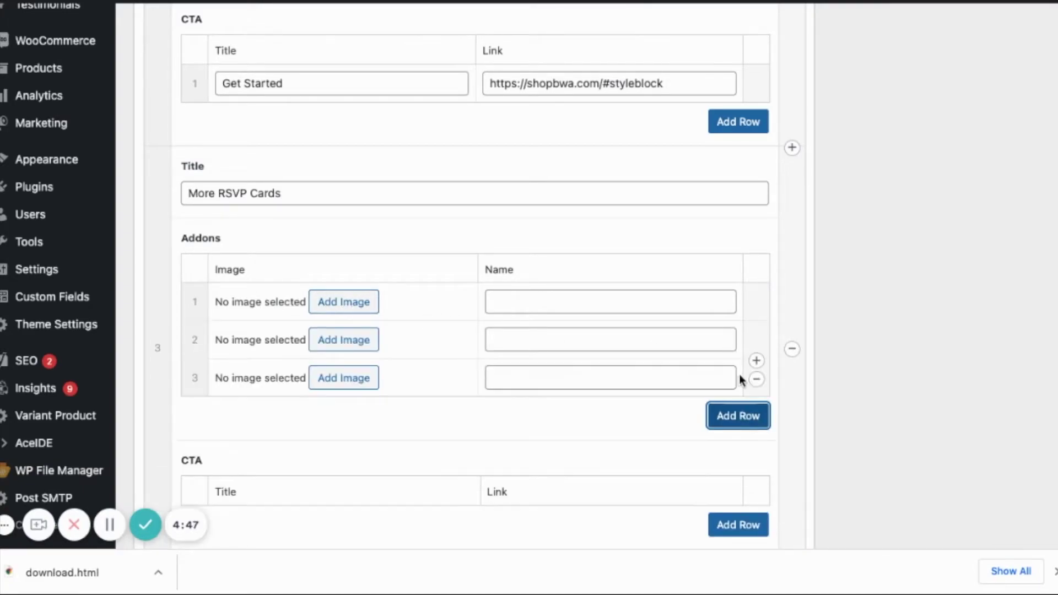
left_click(740, 417)
left_click(745, 452)
left_click(739, 491)
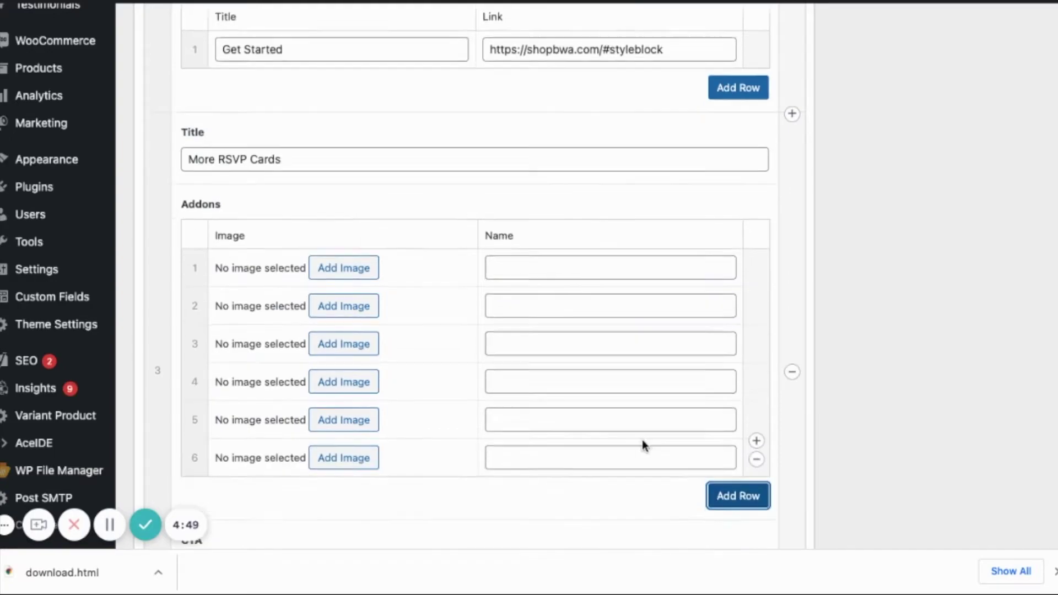
scroll(643, 439, "down", 4)
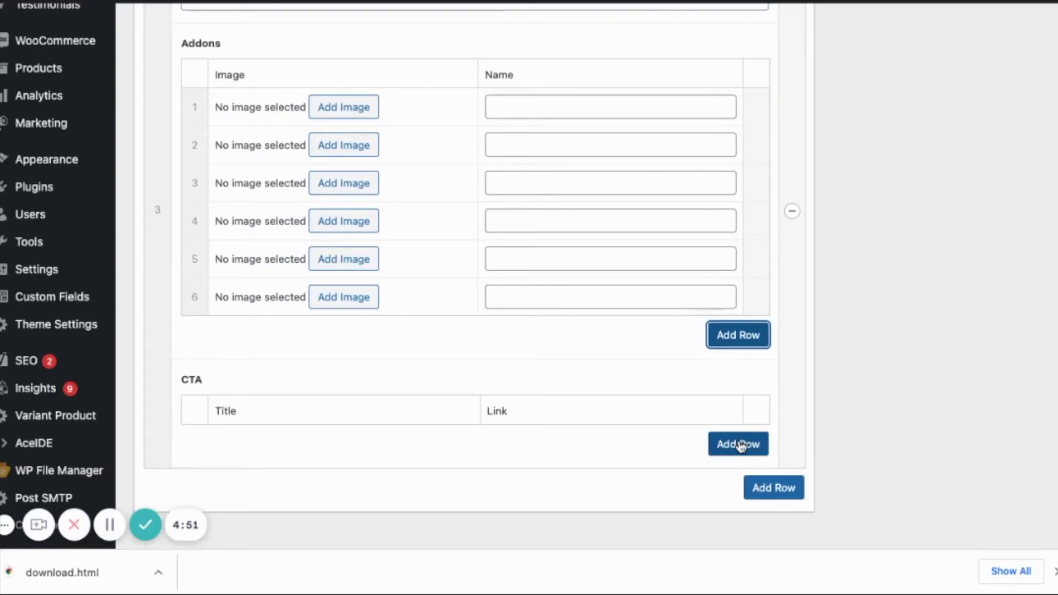
Add a call-to-action row to the third group and paste in the Get Started link
left_click(726, 448)
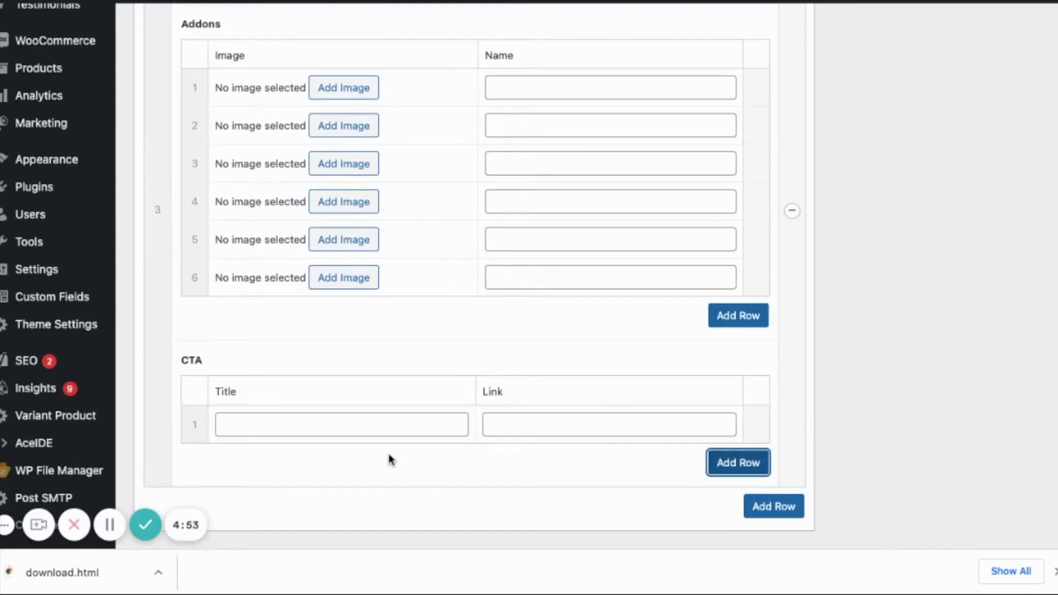
left_click(322, 422)
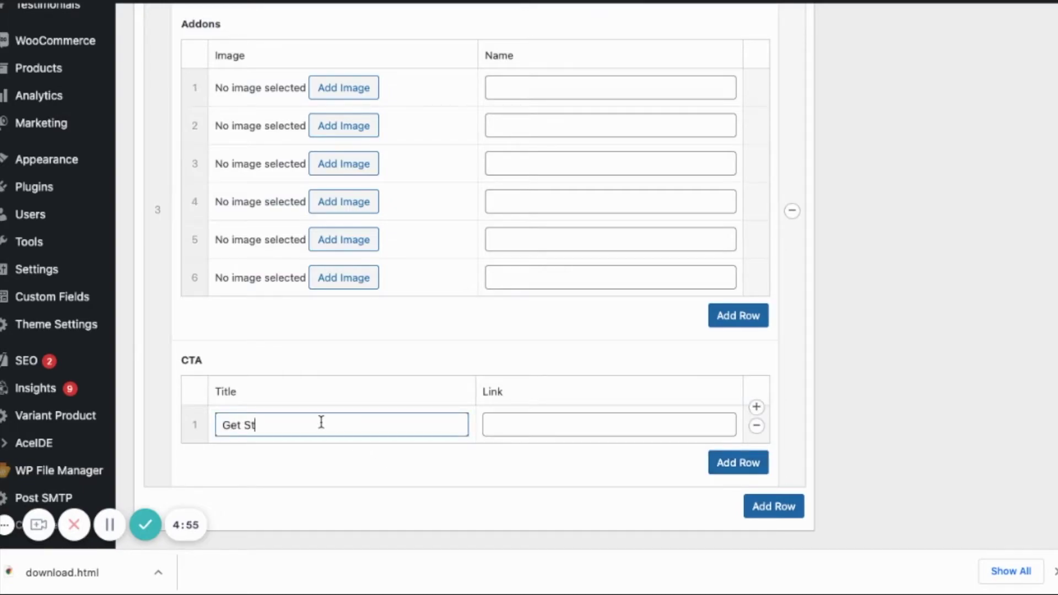
scroll(353, 292, "up", 6)
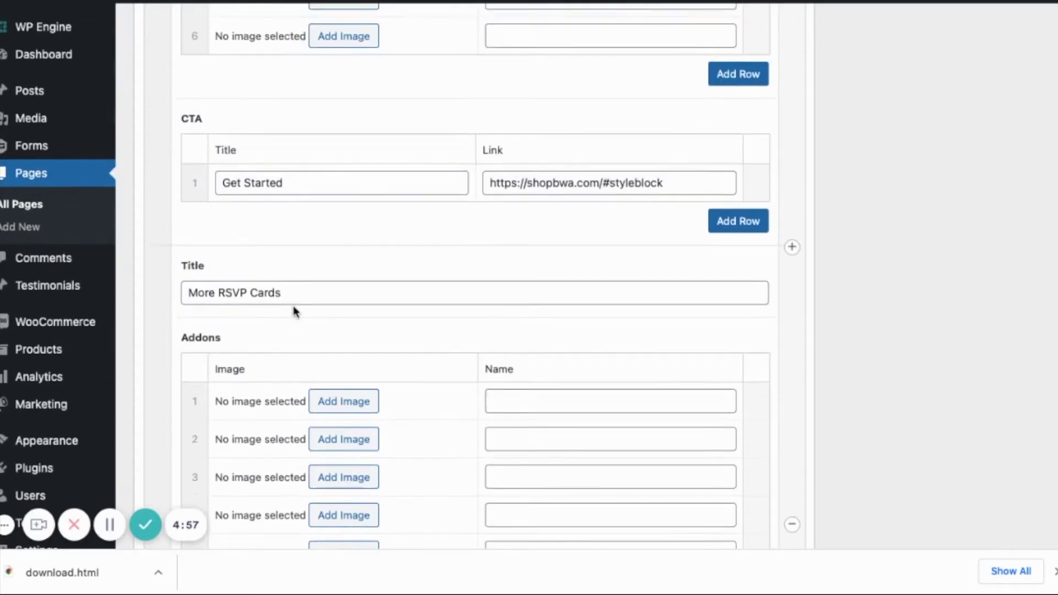
triple_click(505, 229)
key("ctrl+c")
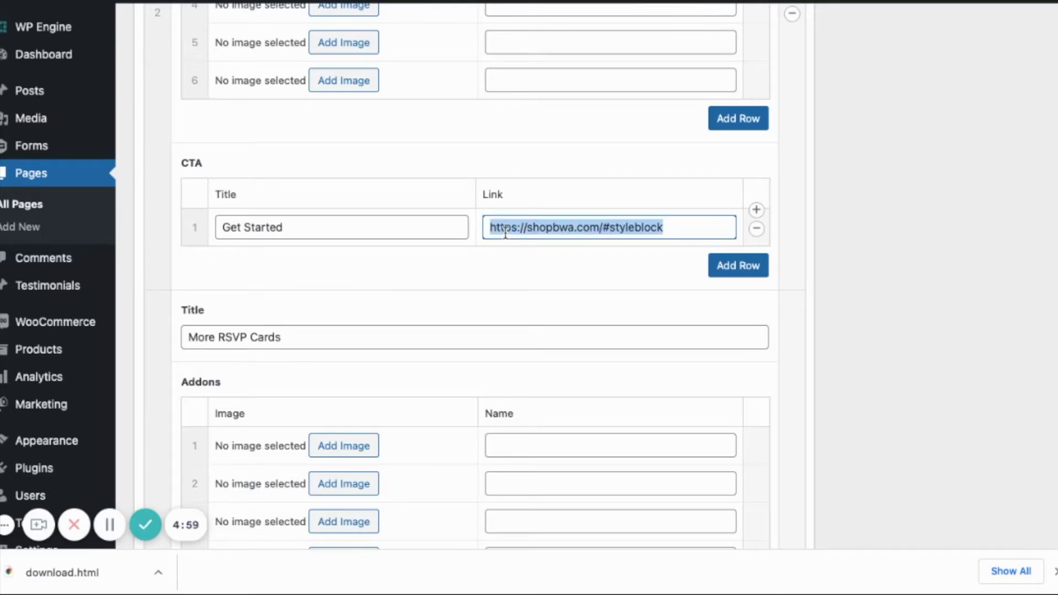
scroll(505, 229, "down", 8)
left_click(543, 369)
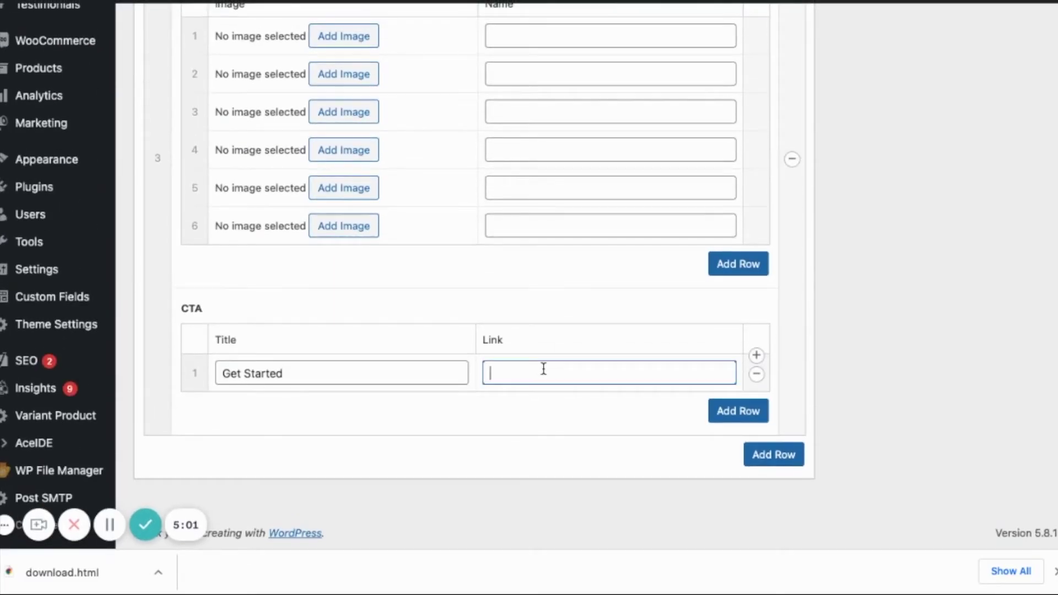
key("ctrl+v")
Publish the RSVP Cards page
scroll(926, 321, "up", 15)
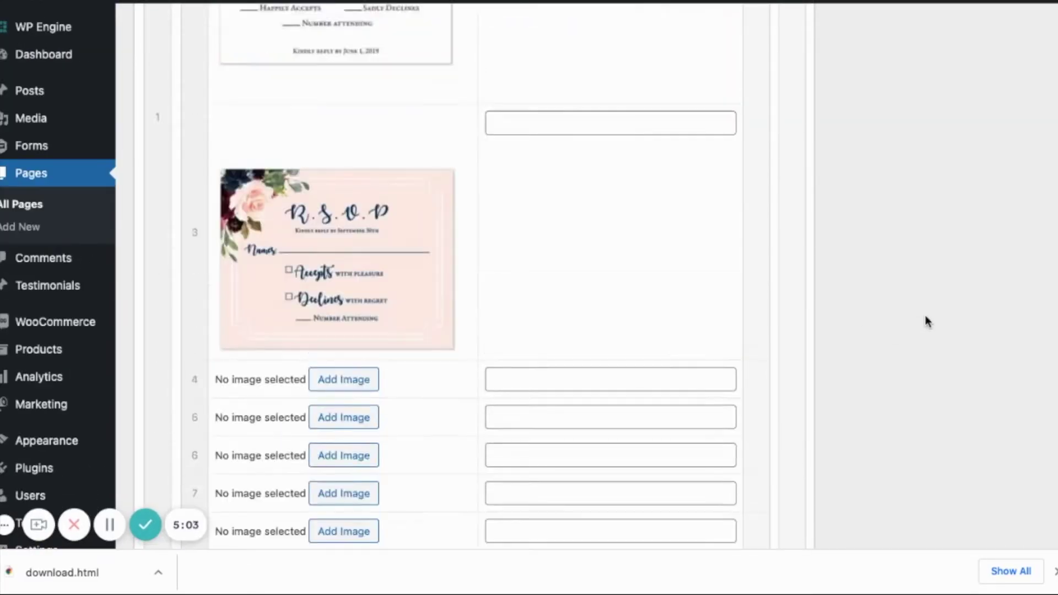
scroll(937, 322, "up", 3)
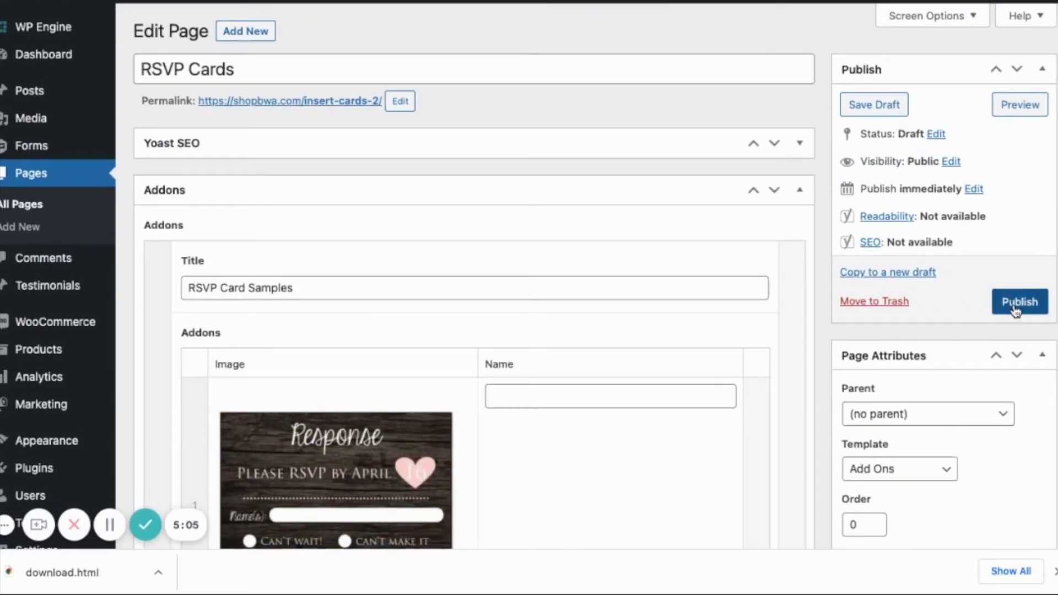
left_click(1015, 308)
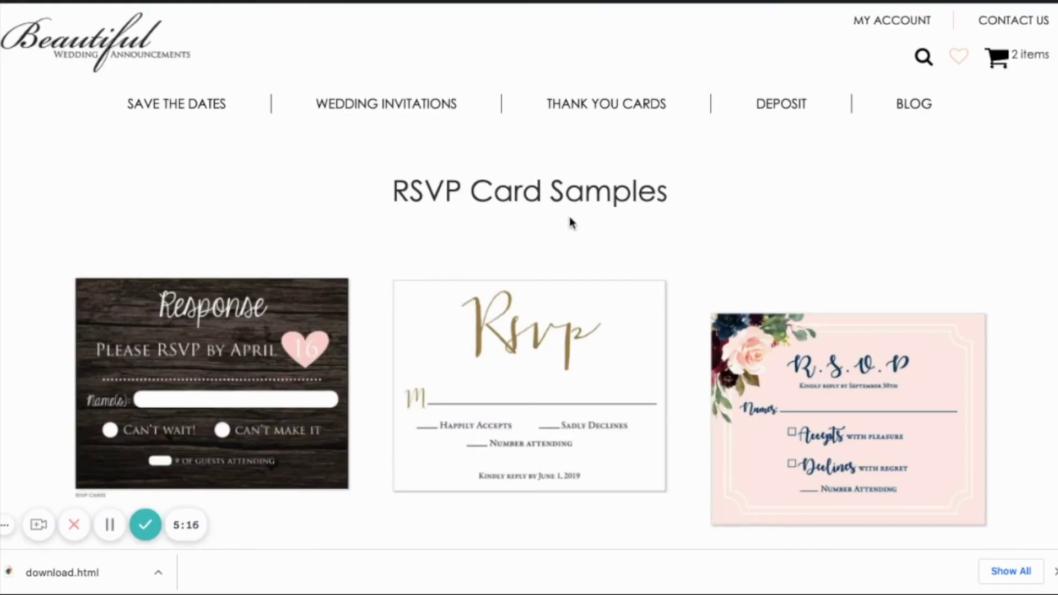
Scroll through the live RSVP Cards page past the samples, Get Started button and More RSVP Cards
scroll(656, 218, "down", 3)
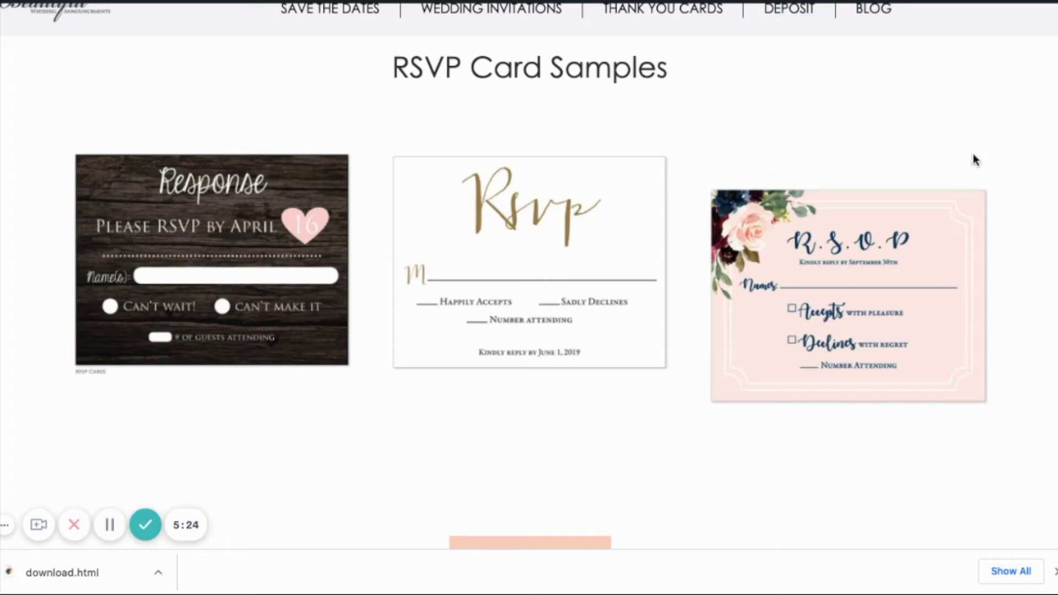
scroll(836, 155, "down", 3)
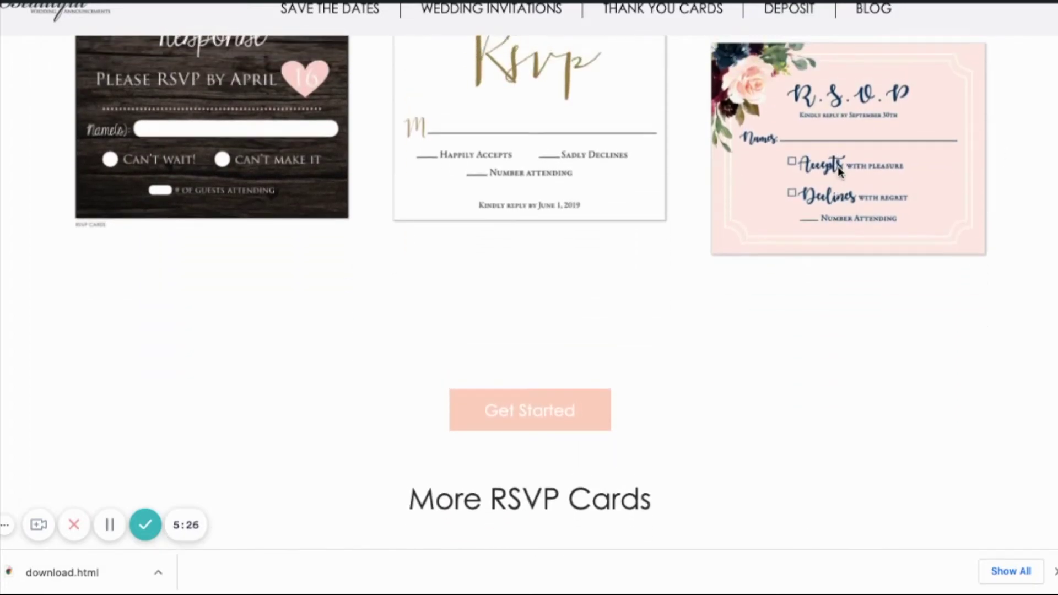
scroll(590, 186, "down", 4)
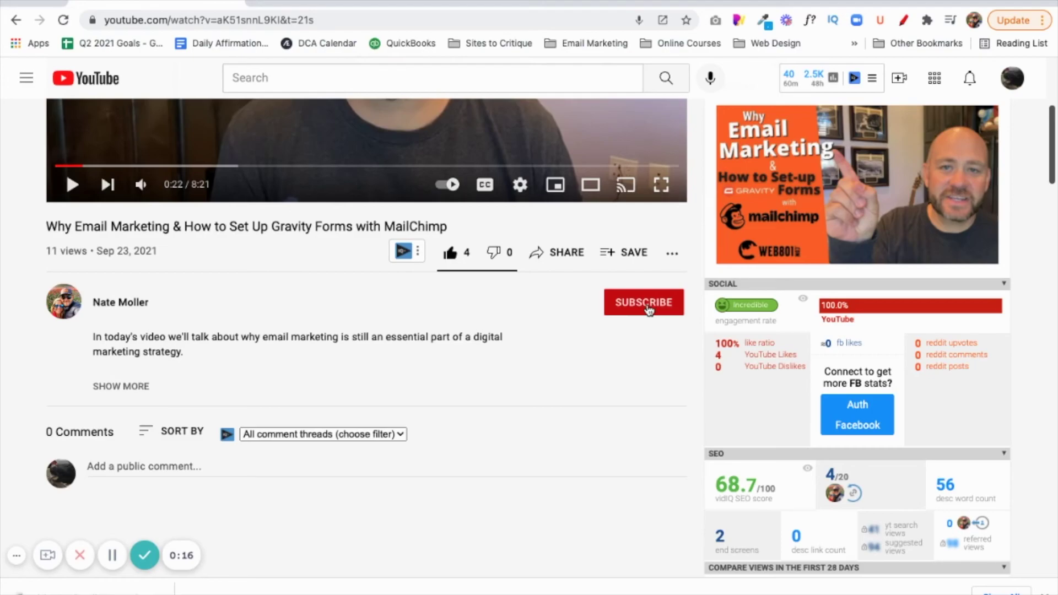
Set the email-marketing video channel's notifications to All
left_click(671, 304)
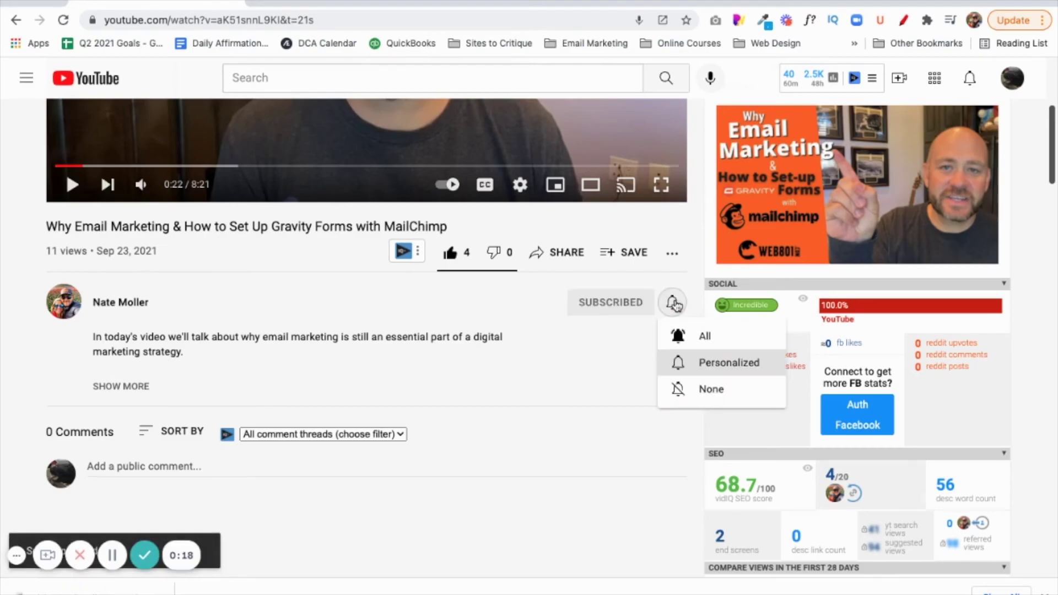
left_click(686, 334)
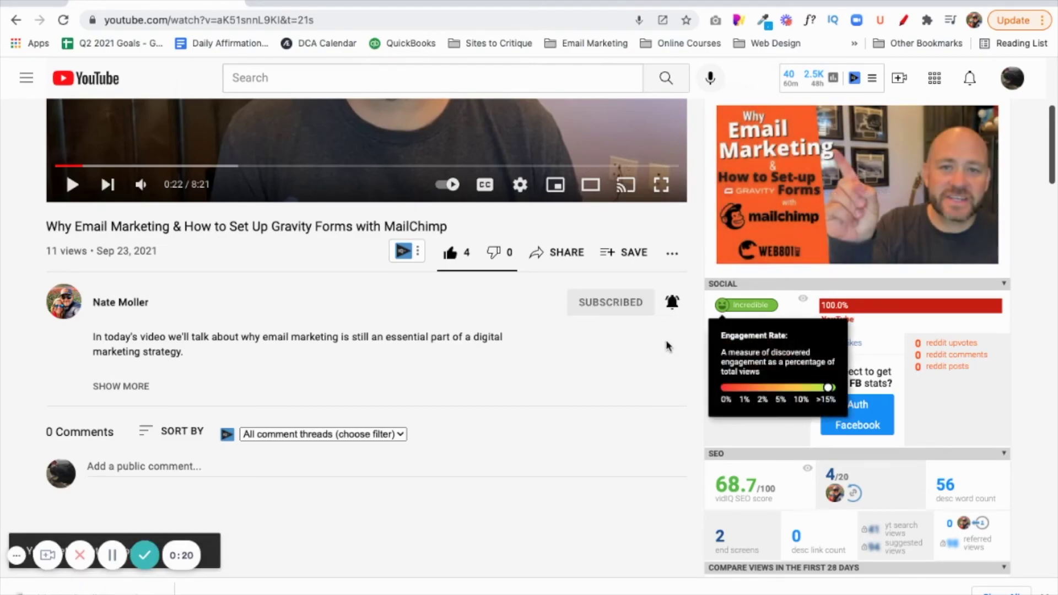